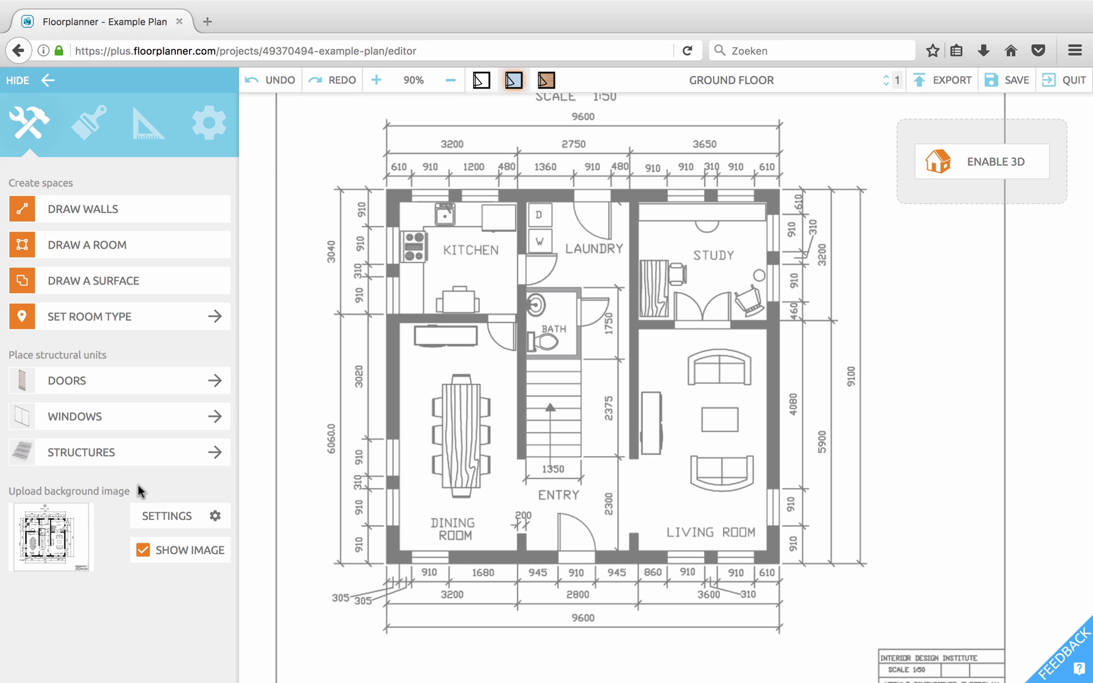
- Uncheck SHOW IMAGE to hide the background floor plan and leave an empty canvas
click(143, 552)
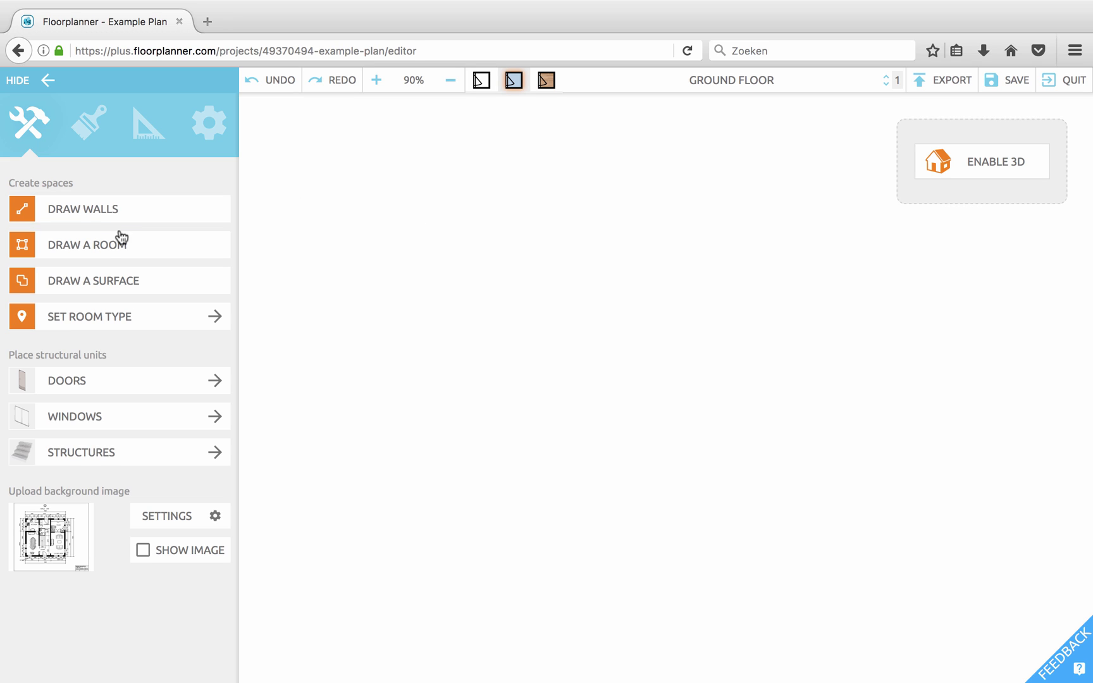
- Draw a 7.24 m by 5.47 m rectangular room and square up its top-left corner
click(103, 244)
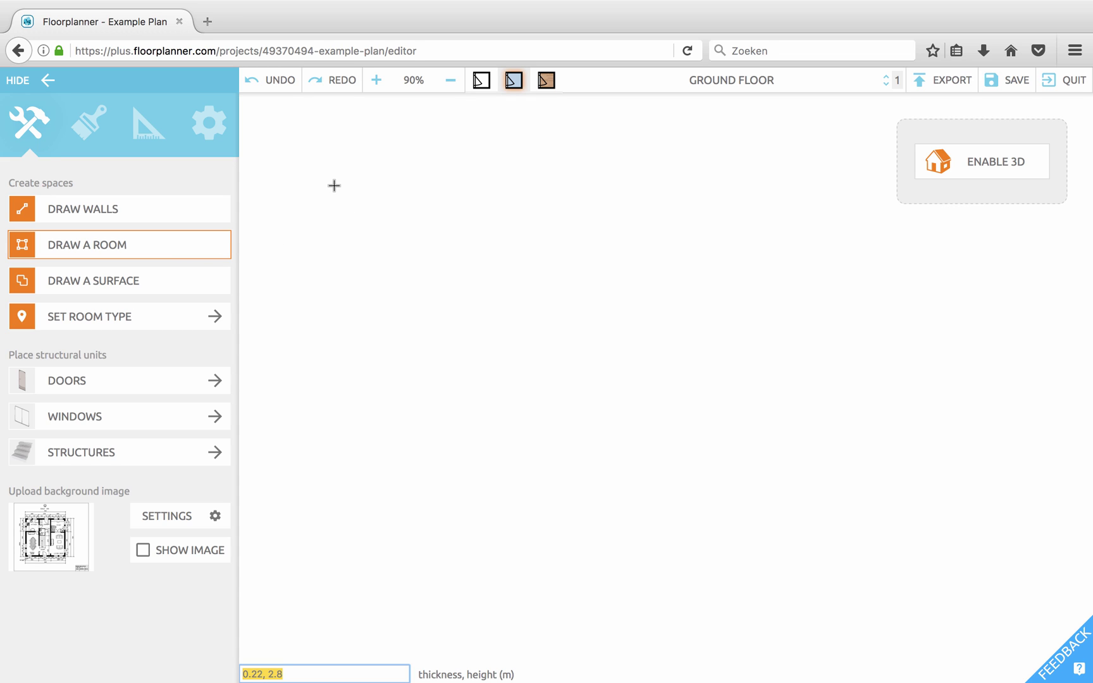
mouse_move(334, 185)
mouse_down()
mouse_move(407, 322)
mouse_move(466, 383)
mouse_move(533, 411)
mouse_move(630, 408)
mouse_move(583, 449)
mouse_move(488, 430)
mouse_move(491, 411)
mouse_move(651, 407)
mouse_move(640, 423)
mouse_up()
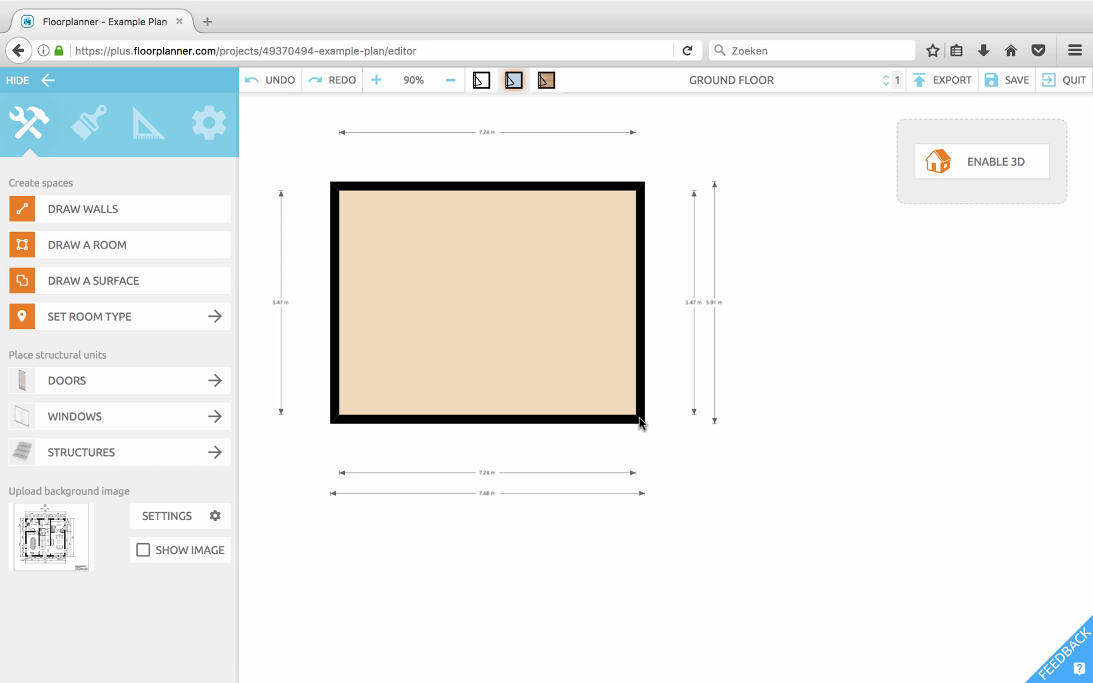
scroll(640, 423, up, 5)
drag(415, 244, 635, 394)
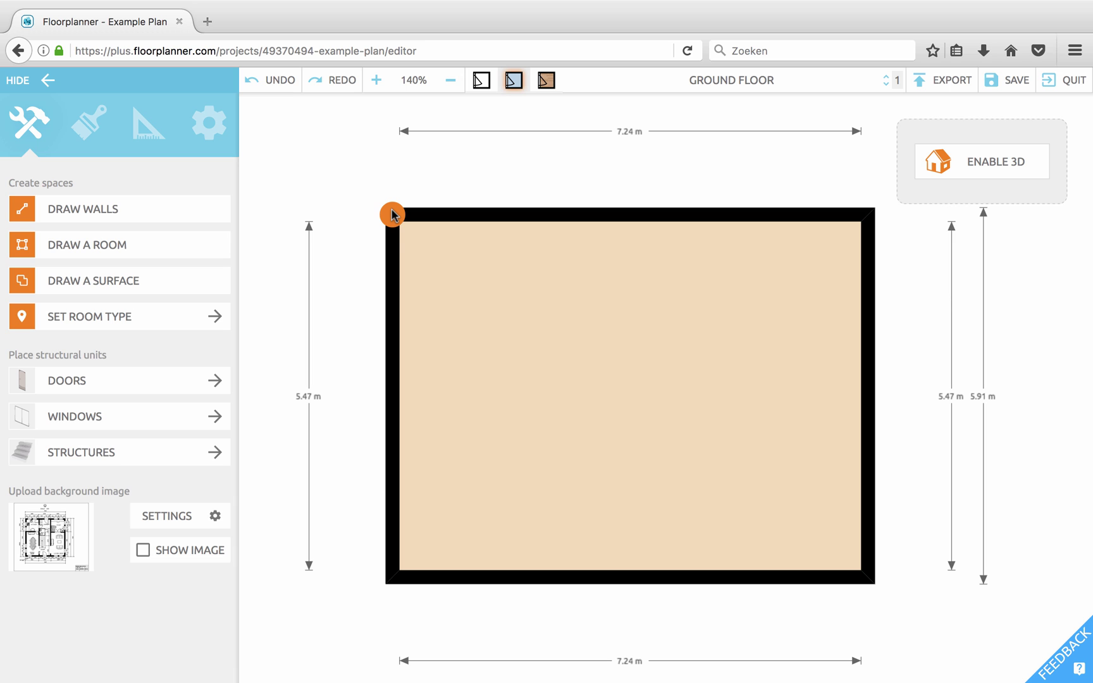
mouse_move(392, 215)
mouse_down()
mouse_move(464, 216)
mouse_move(394, 217)
mouse_move(397, 316)
mouse_move(392, 219)
mouse_move(413, 211)
mouse_move(419, 192)
mouse_move(423, 222)
mouse_move(395, 226)
mouse_move(391, 314)
mouse_move(392, 215)
mouse_up()
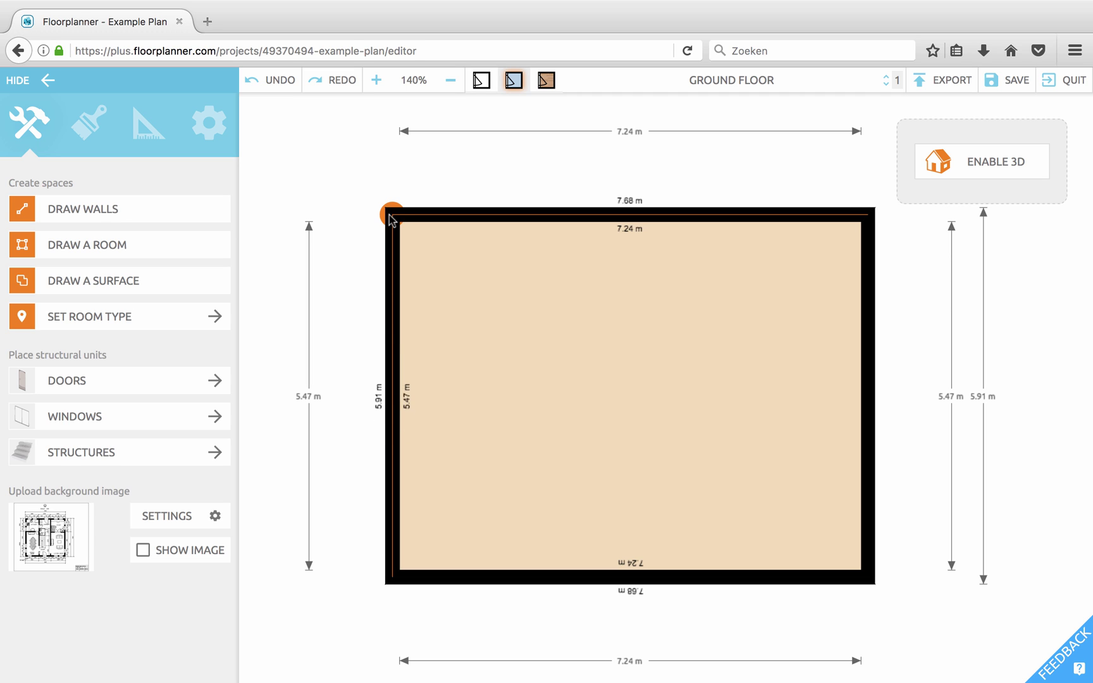
- Drag the top wall down to make the room 7.24 m by 3.84 m, then select it
click(388, 234)
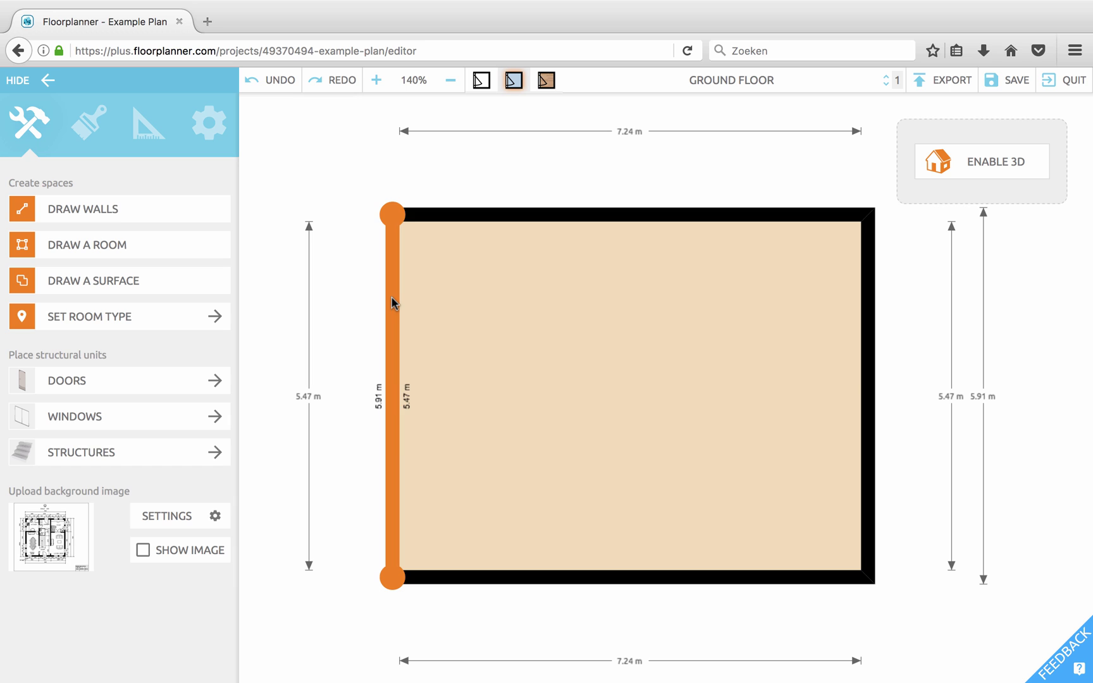
mouse_move(392, 304)
mouse_down()
mouse_move(439, 302)
mouse_move(405, 306)
mouse_move(388, 326)
mouse_up()
drag(535, 216, 527, 318)
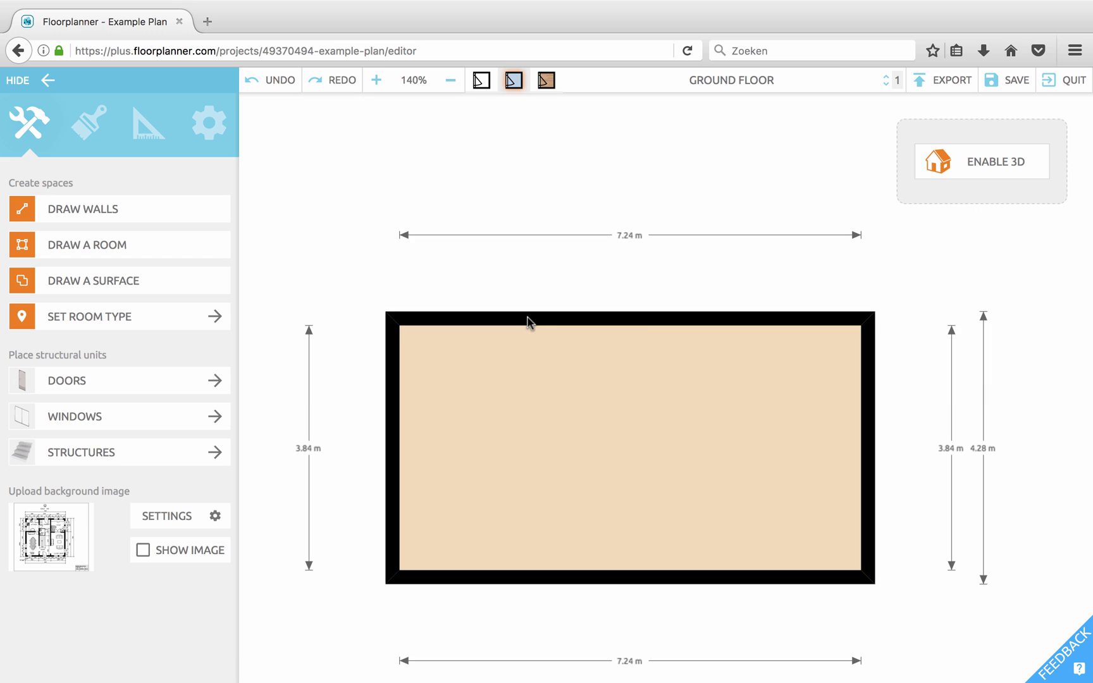
click(541, 320)
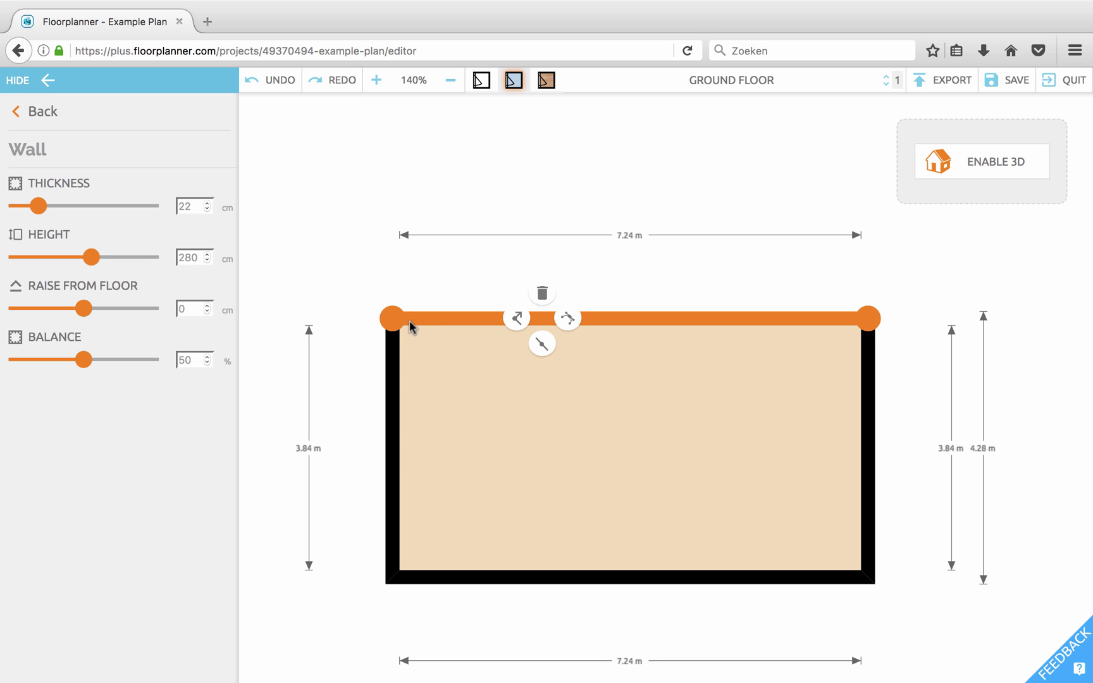
- Undo the wall move and the room to clear the practice room
click(329, 393)
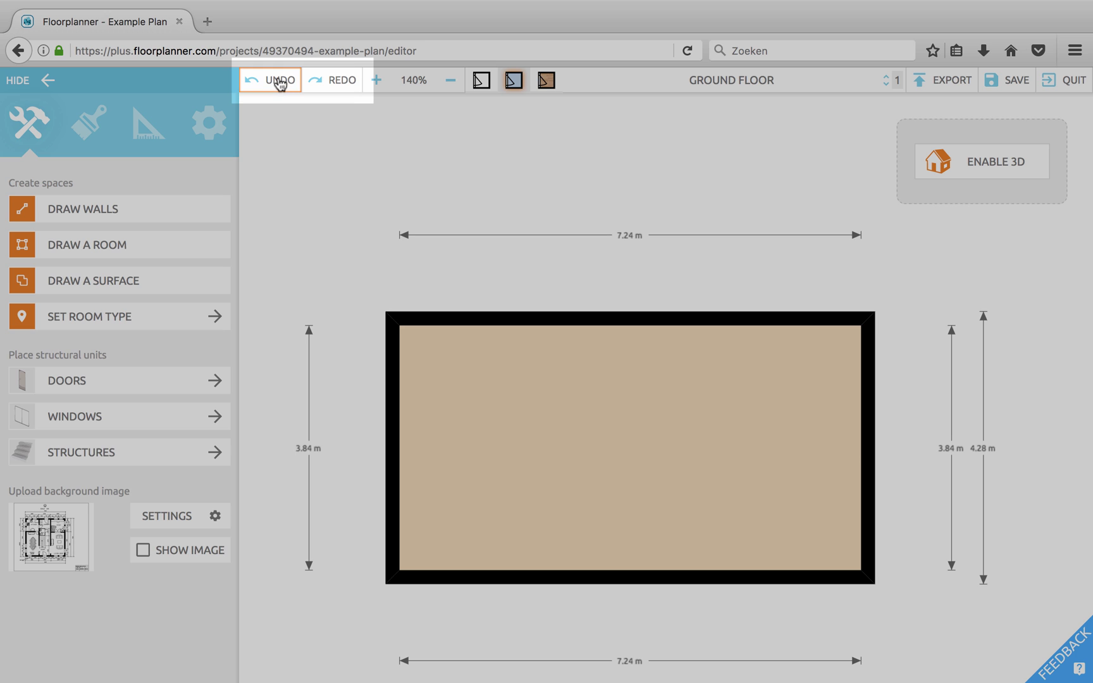
click(280, 81)
click(282, 81)
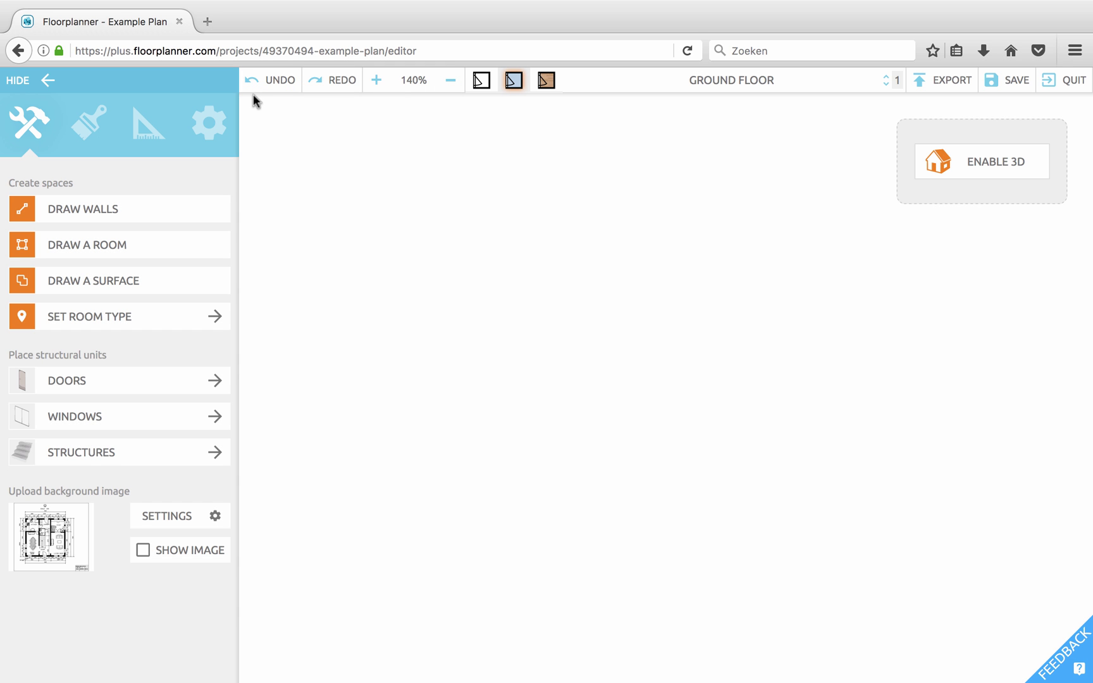
- Show the background floor plan again and frame the dining room and entry
click(143, 550)
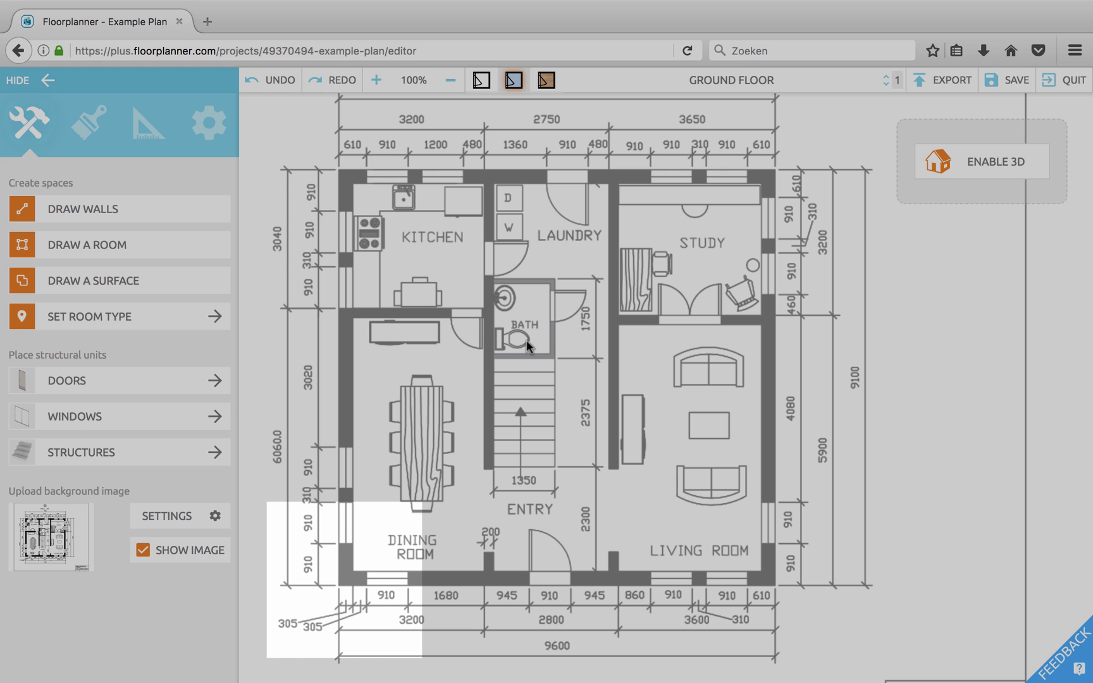
scroll(350, 607, up, 2)
scroll(349, 604, up, 1)
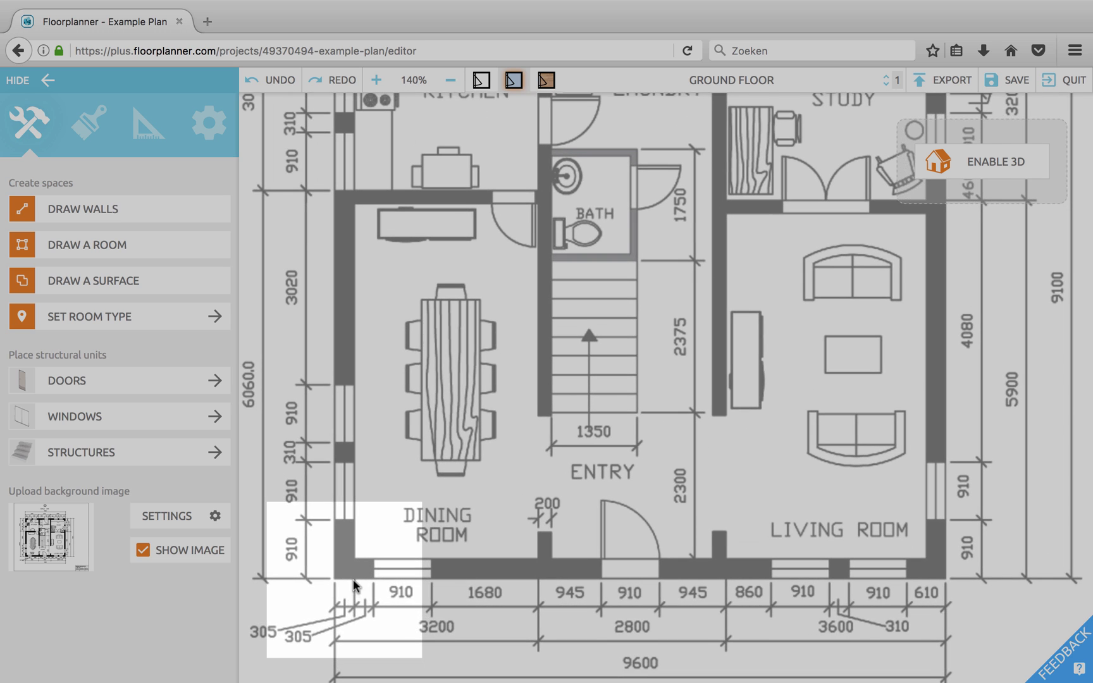
drag(354, 585, 411, 561)
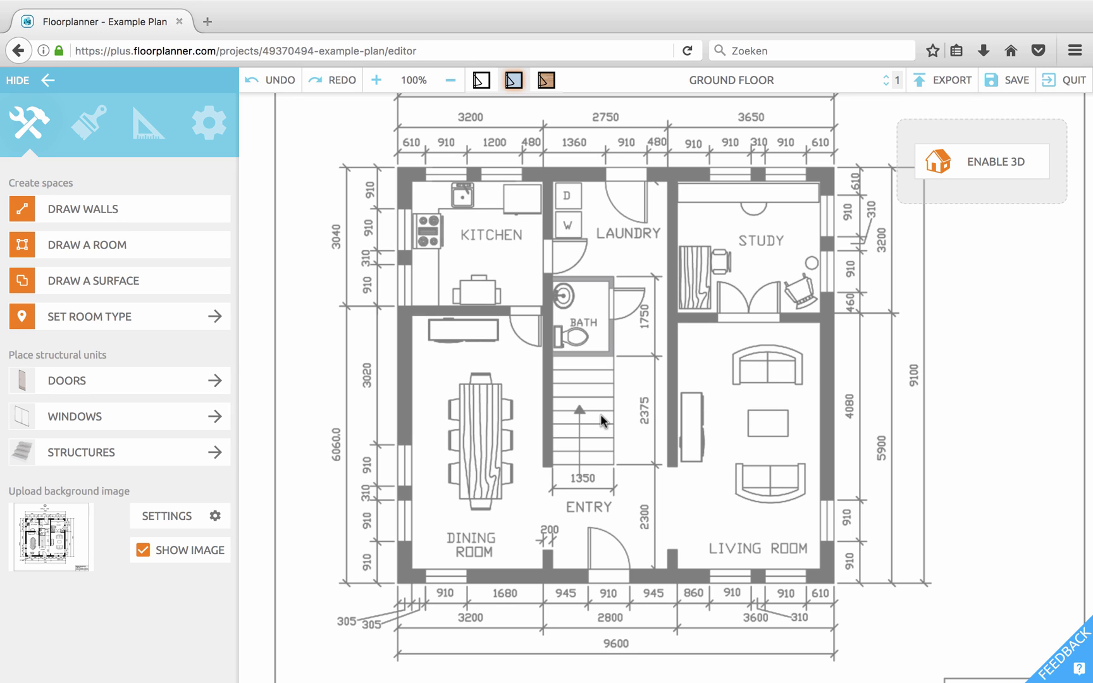
- Start a room with 0.305 m wall thickness and 2.8 m wall height
click(188, 248)
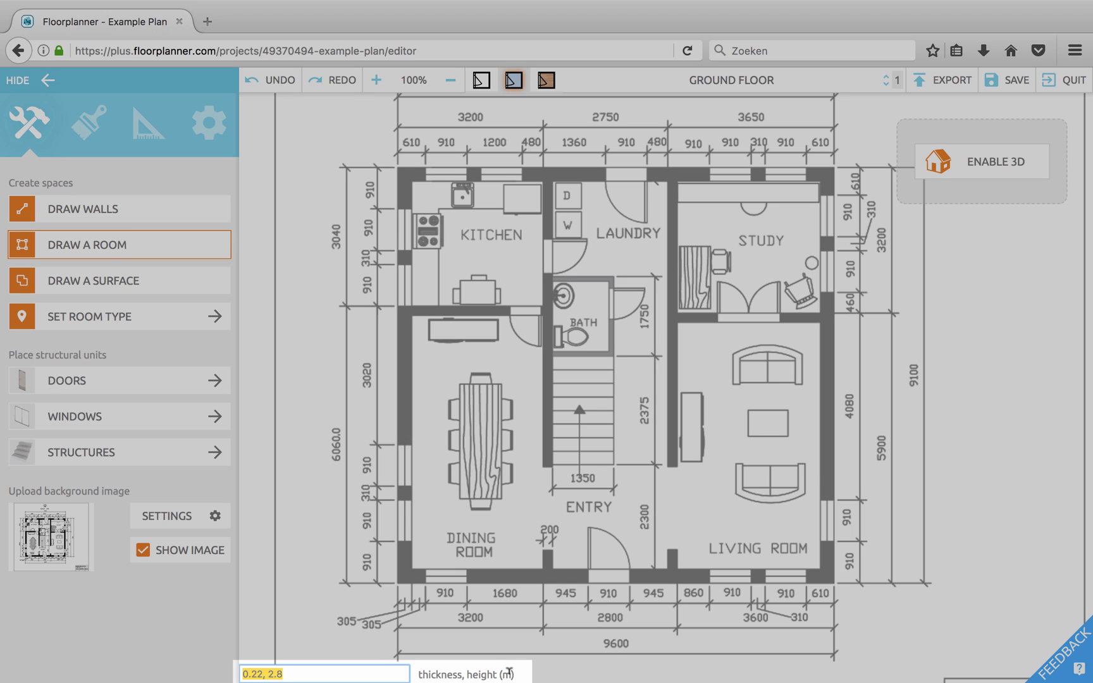
key(BackSpace)
text(0.305,)
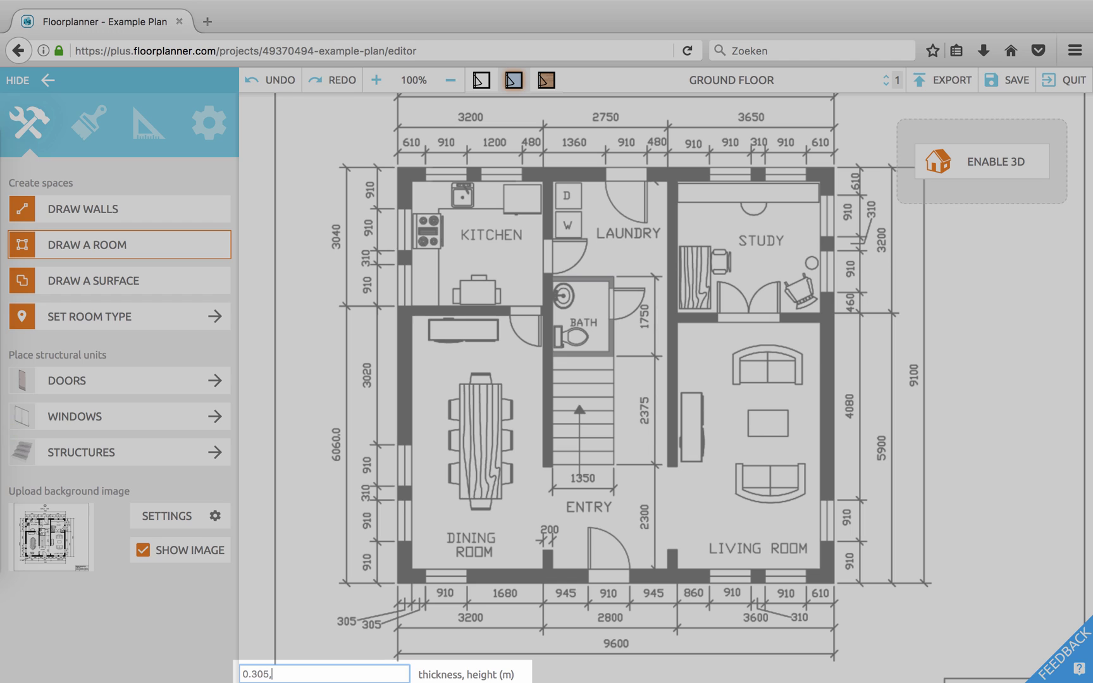
text(2)
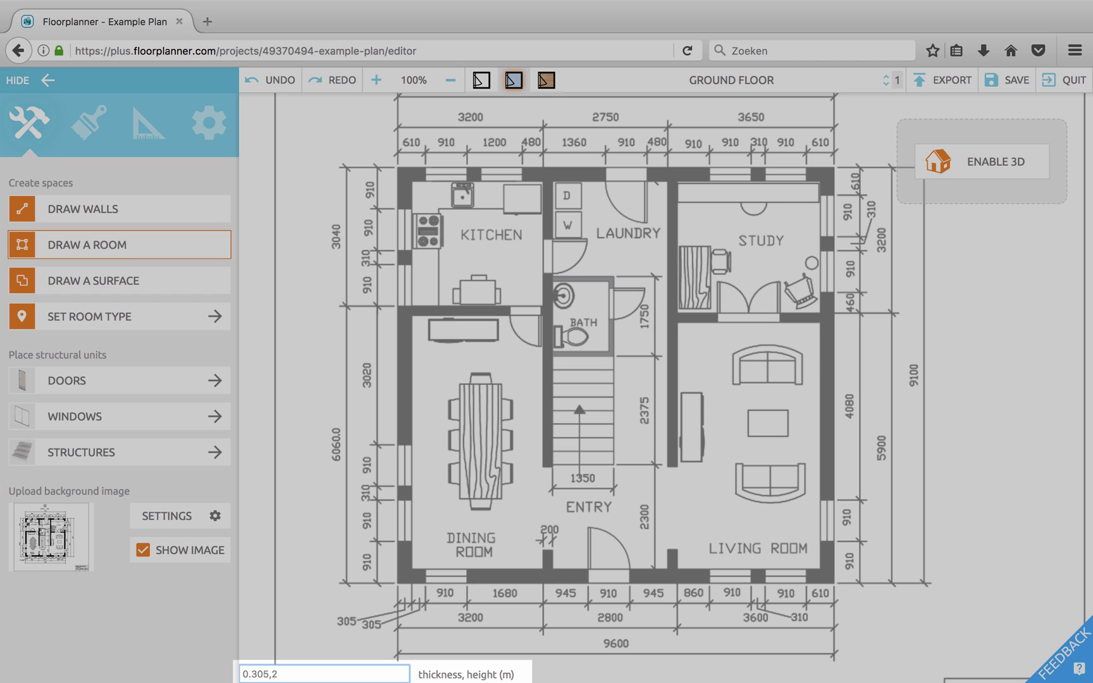
text(.8)
key(Return)
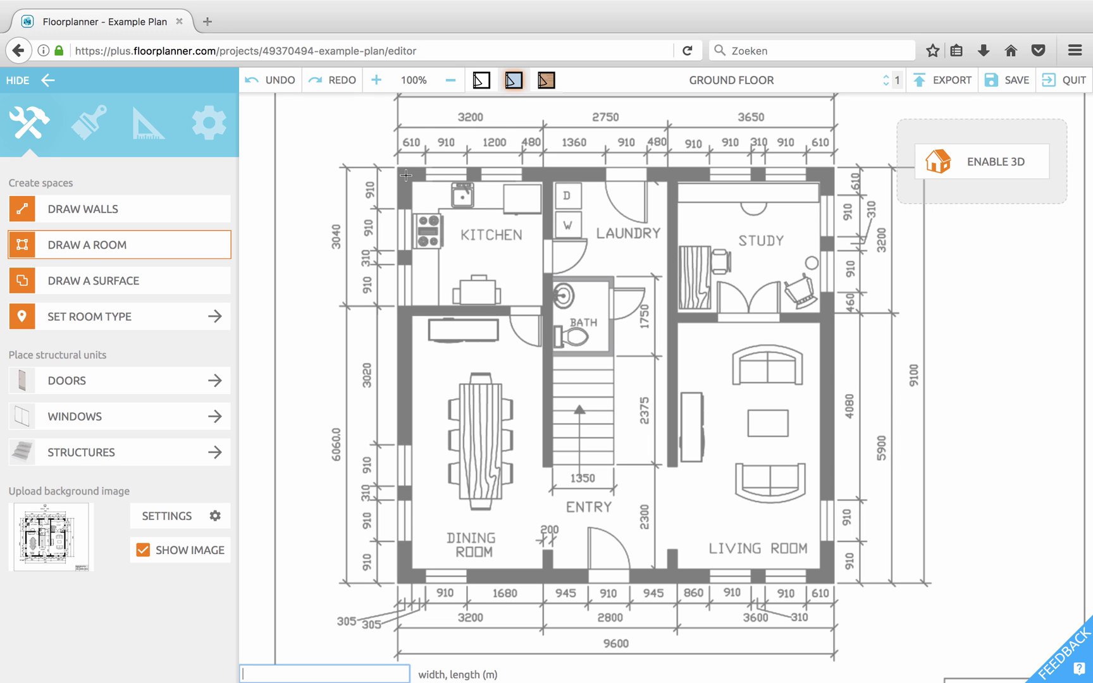
- Trace the exterior walls as one room, checking its 9.10 m height against the 9100 dimension
mouse_move(406, 174)
mouse_down()
mouse_move(469, 266)
mouse_move(828, 587)
mouse_move(827, 577)
mouse_up()
drag(716, 472, 456, 402)
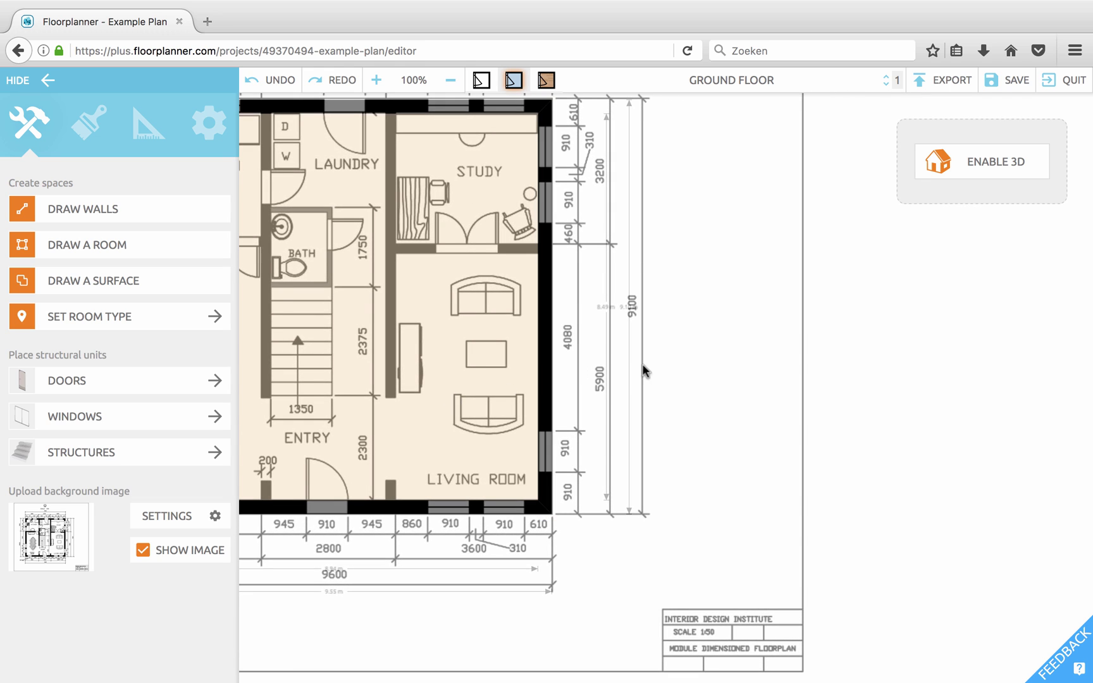
scroll(642, 365, up, 3)
scroll(646, 376, right, 2)
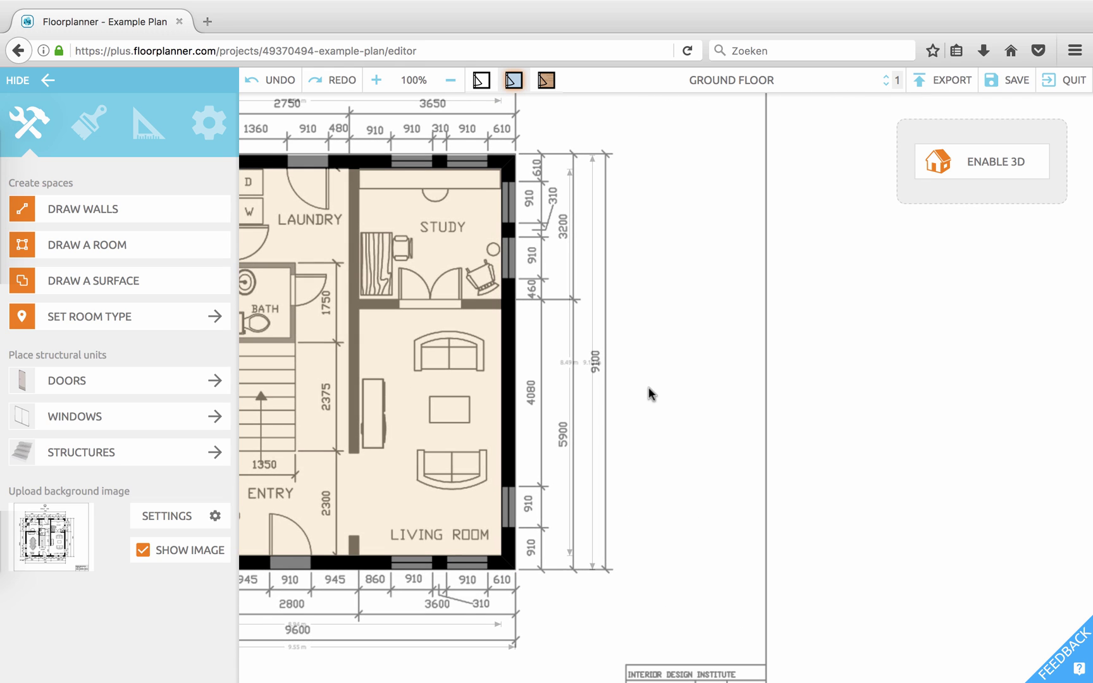
scroll(648, 387, up, 5)
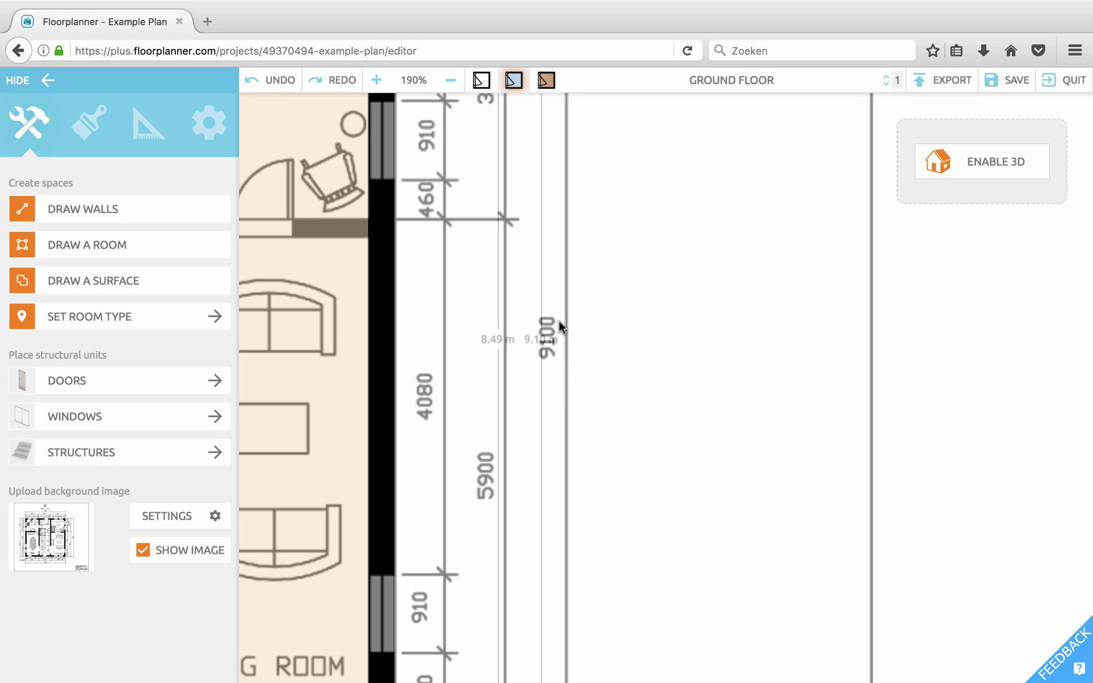
scroll(557, 343, down, 5)
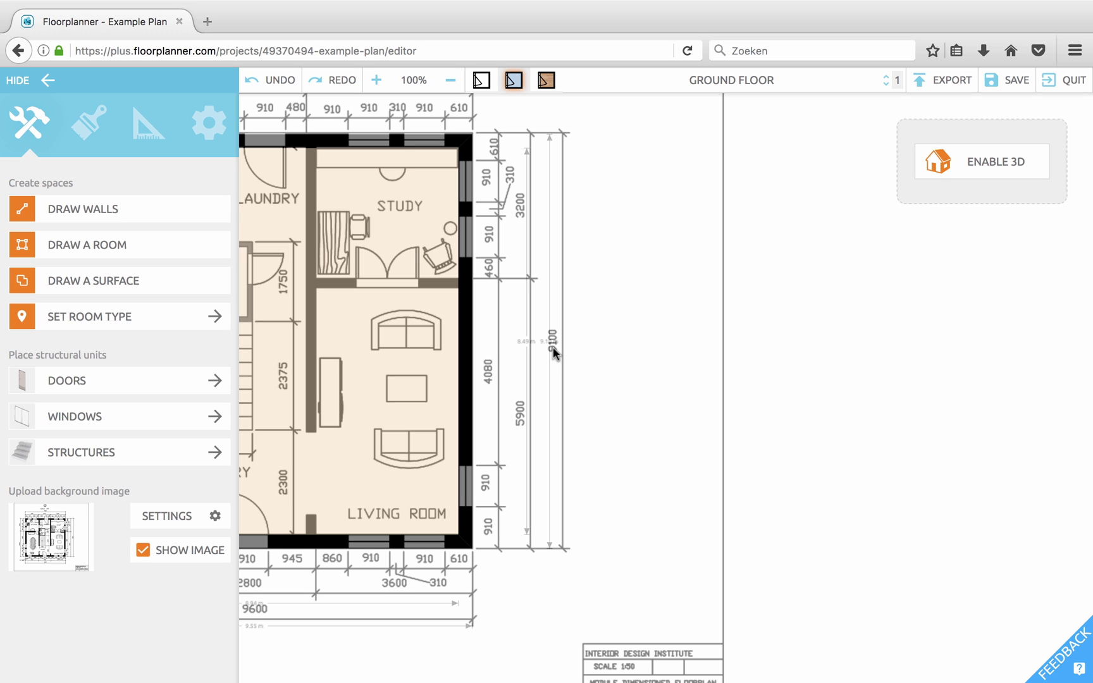
scroll(581, 369, up, 5)
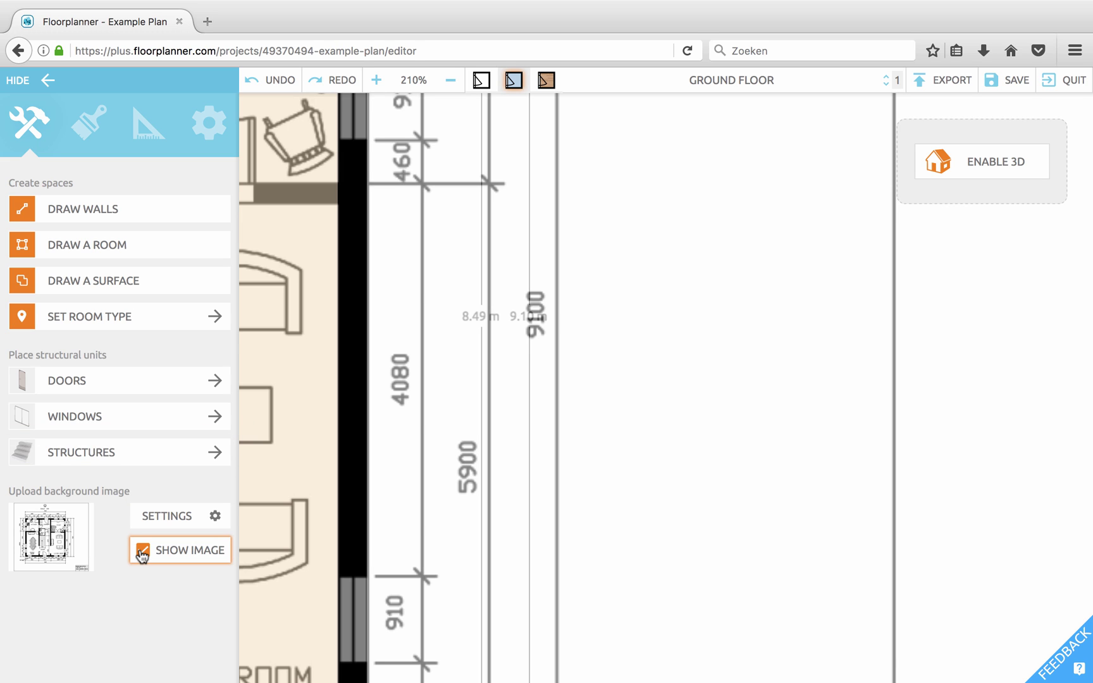
- Hide the background image to inspect the traced room, about 9.55 m wide outside
click(143, 552)
scroll(563, 350, down, 4)
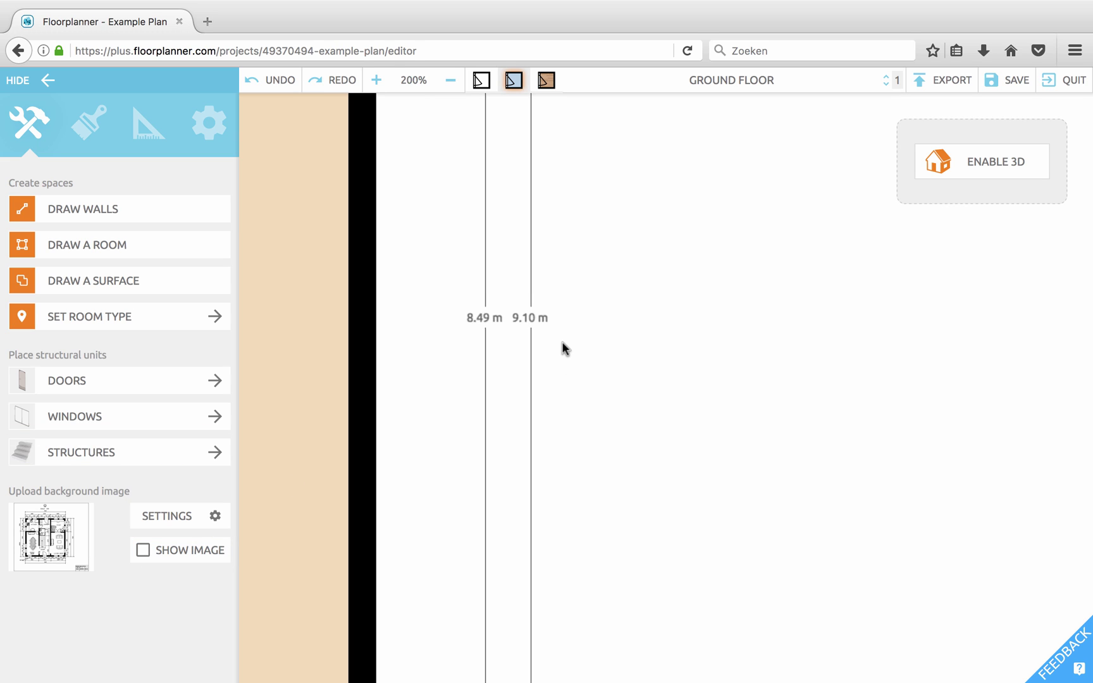
scroll(564, 346, down, 2)
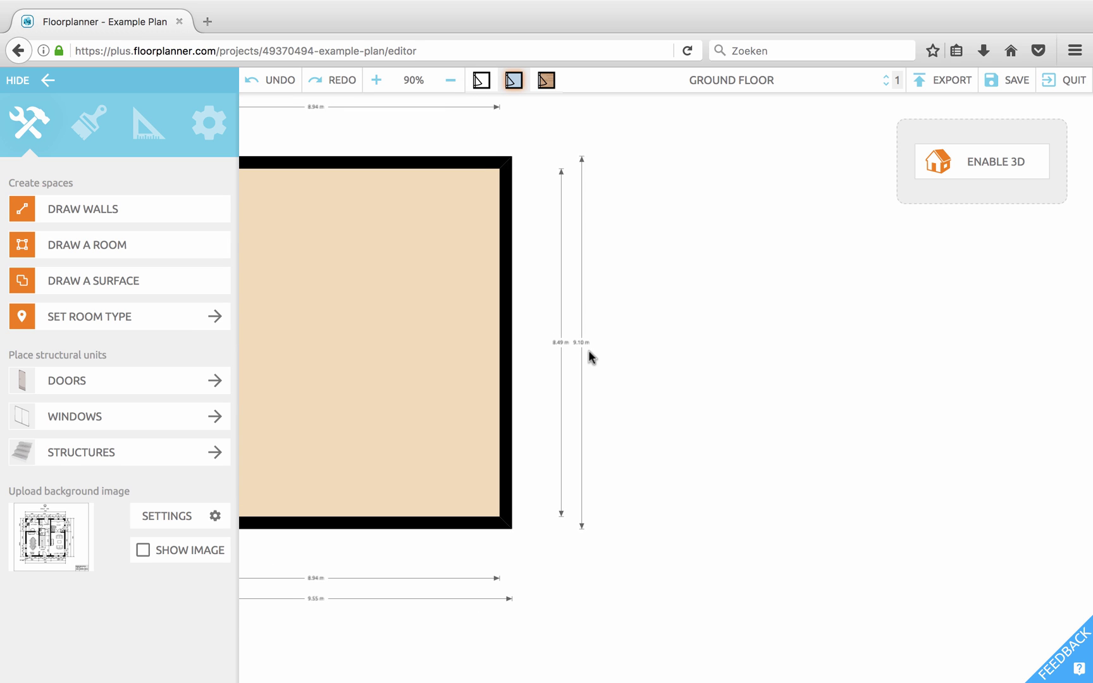
scroll(556, 469, left, 4)
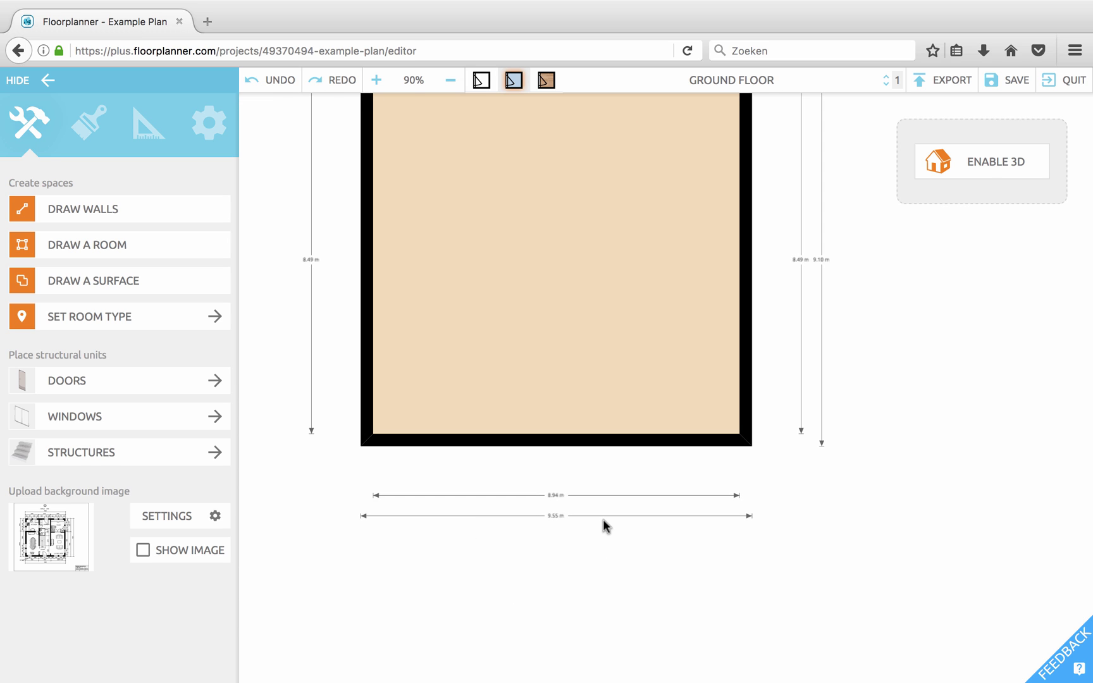
scroll(603, 522, up, 5)
- Show the background image again and select the dining room's left exterior wall
click(143, 550)
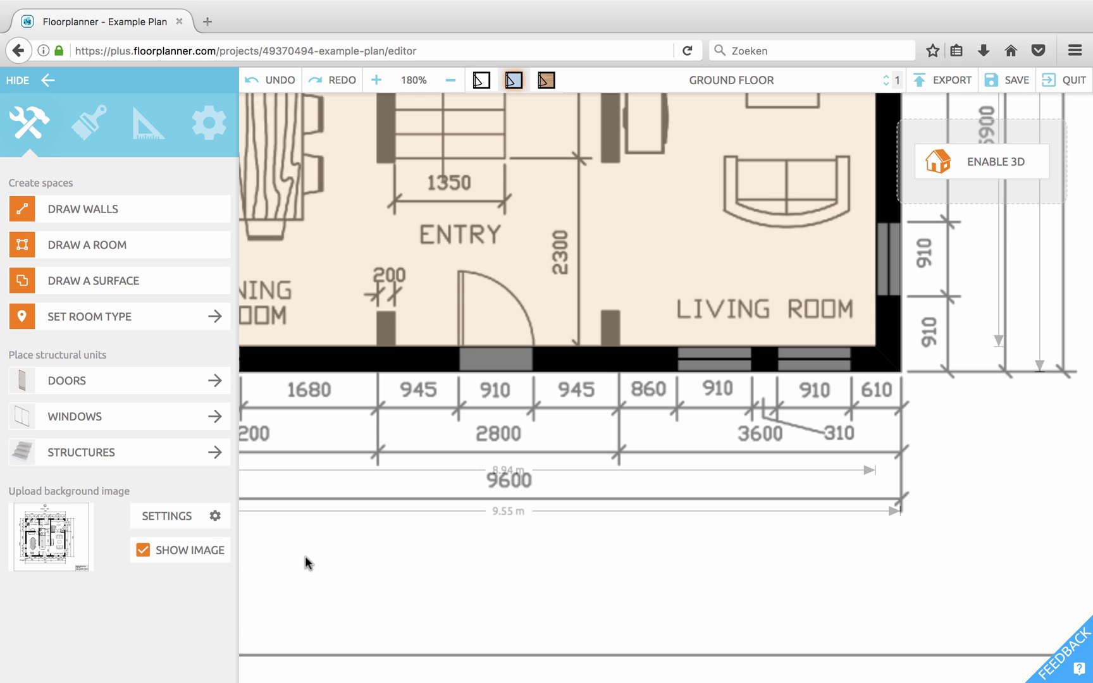
scroll(415, 548, down, 1)
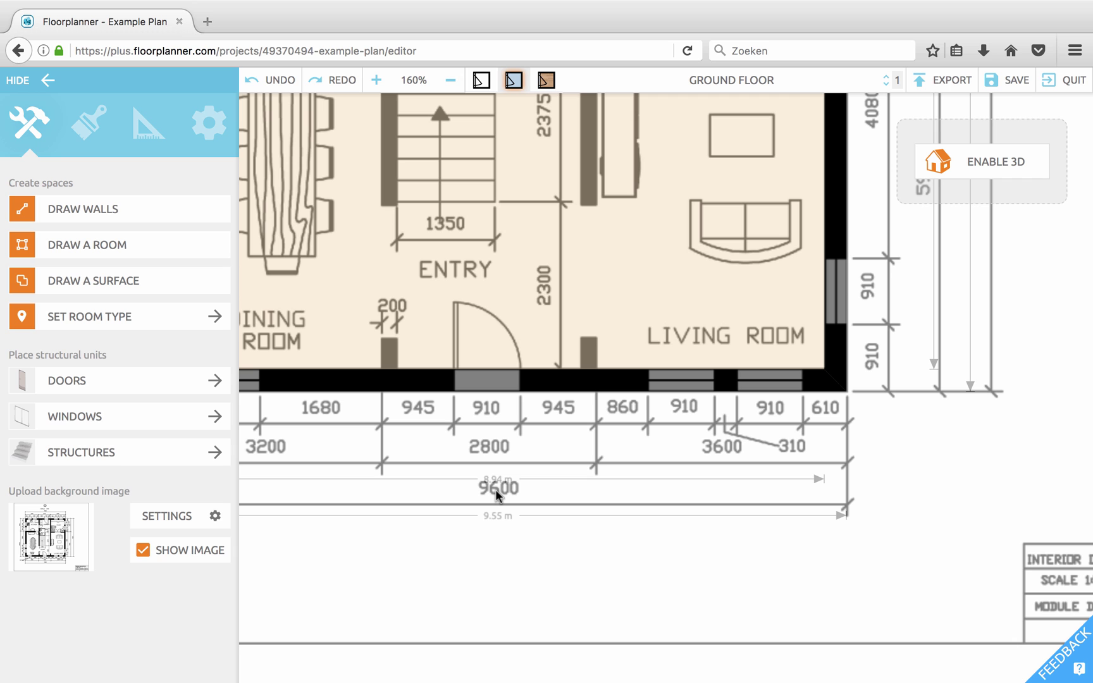
drag(495, 490, 537, 571)
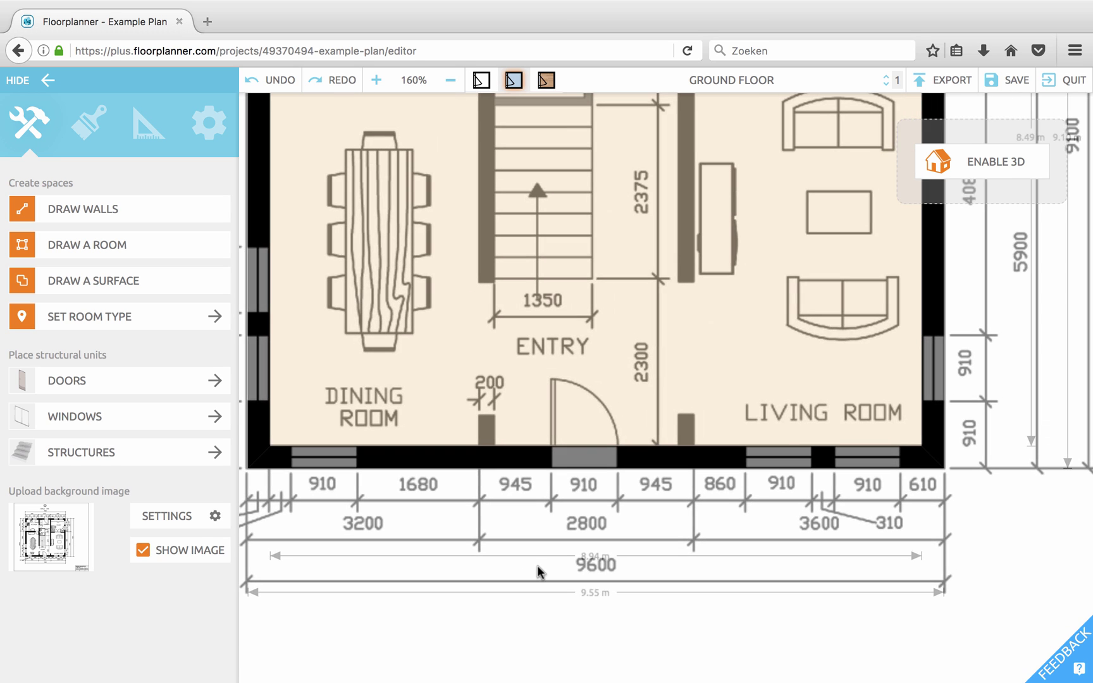
scroll(537, 571, down, 2)
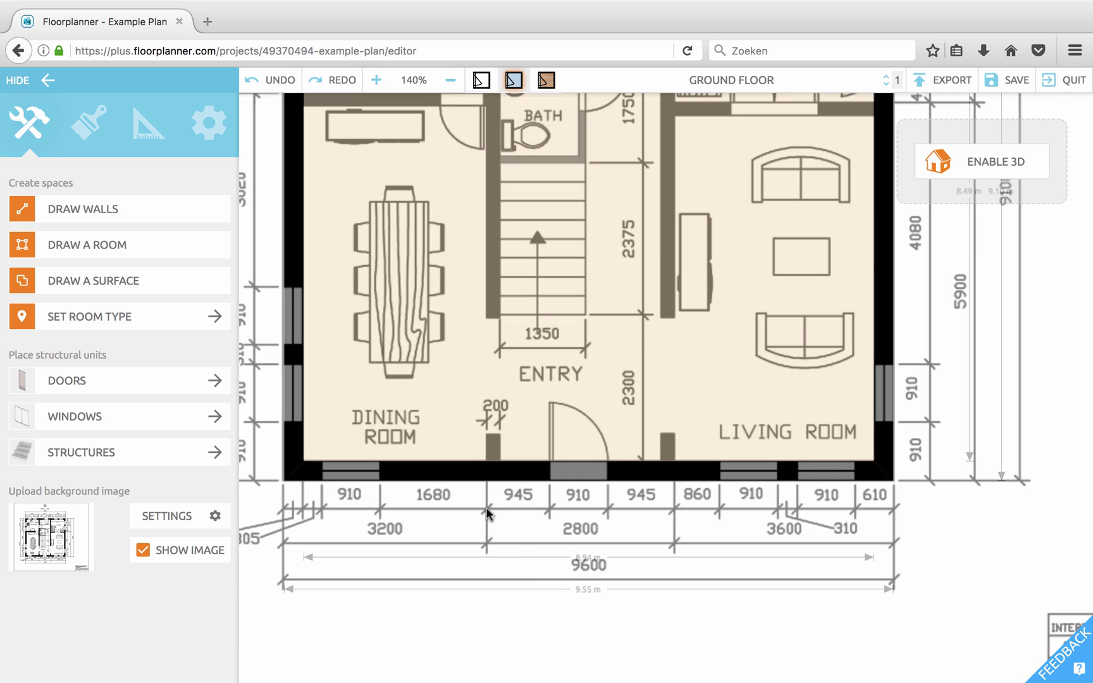
drag(373, 311, 408, 320)
scroll(408, 319, up, 2)
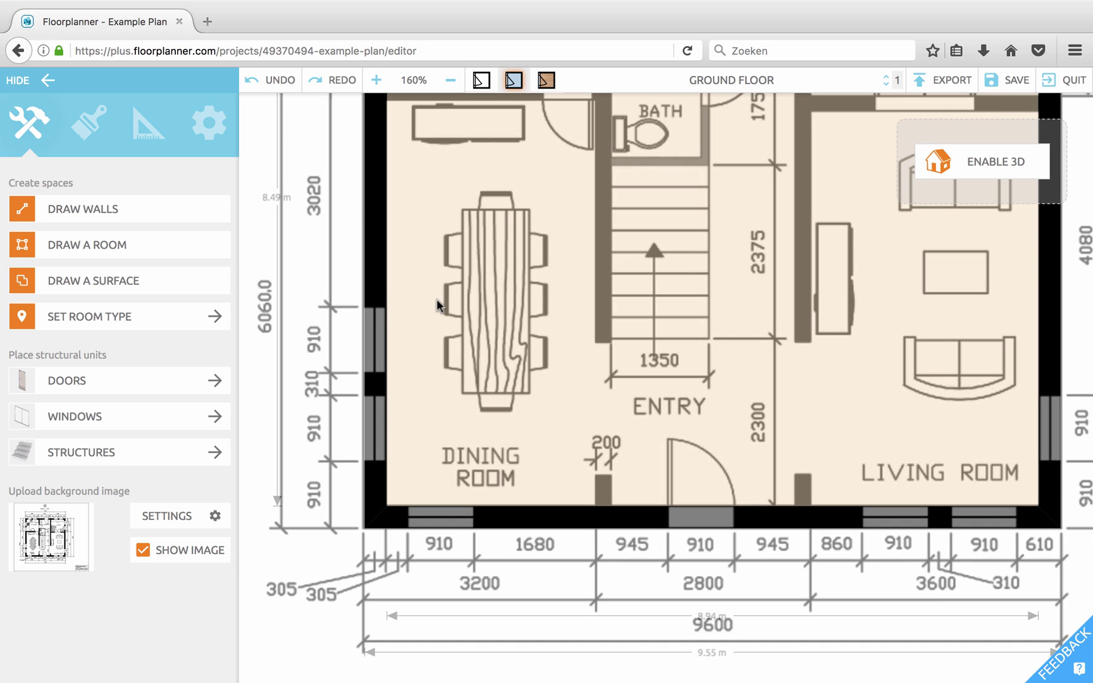
click(379, 288)
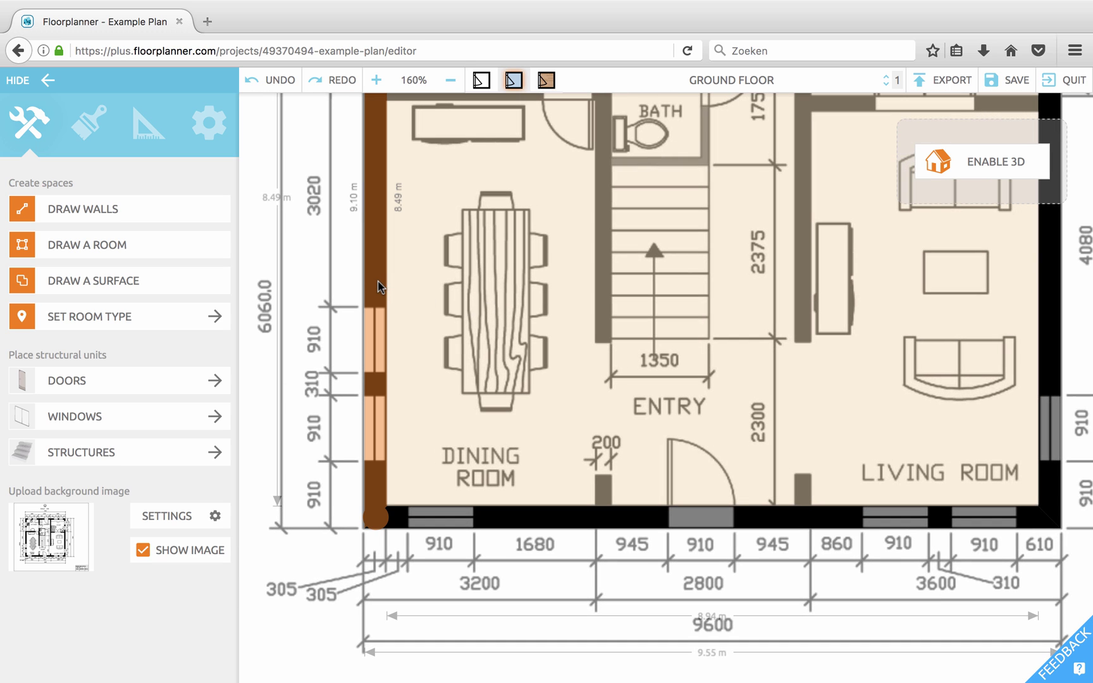
- Move the left exterior wall until the overall width reads 9.60 m, matching 9600
click(375, 282)
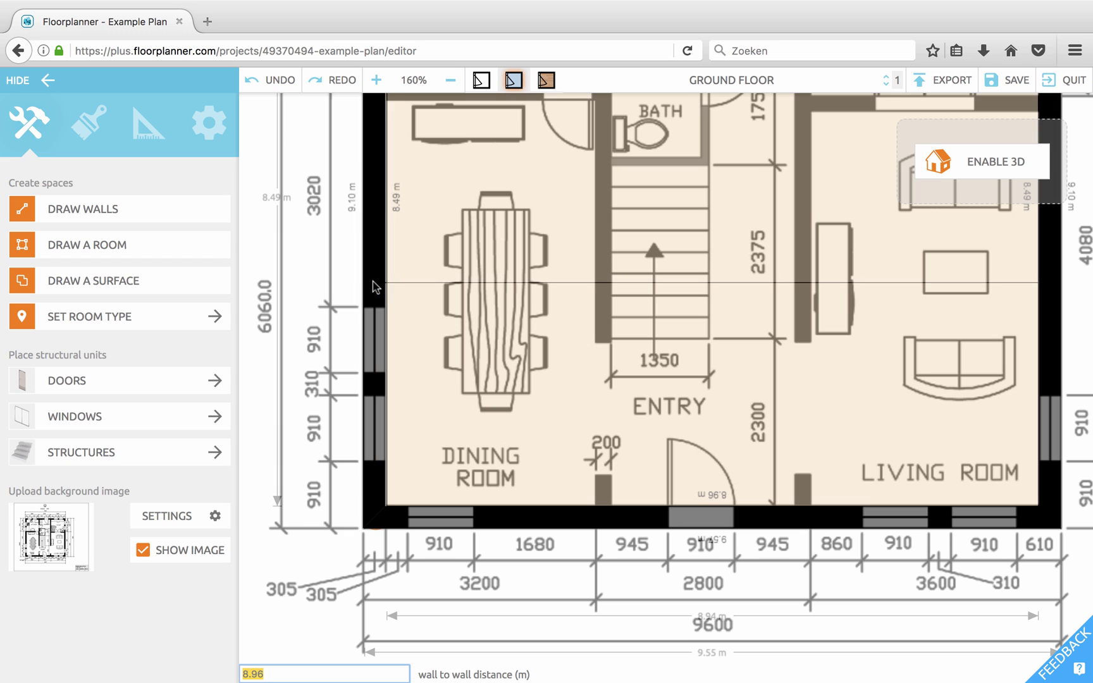
drag(375, 288, 373, 282)
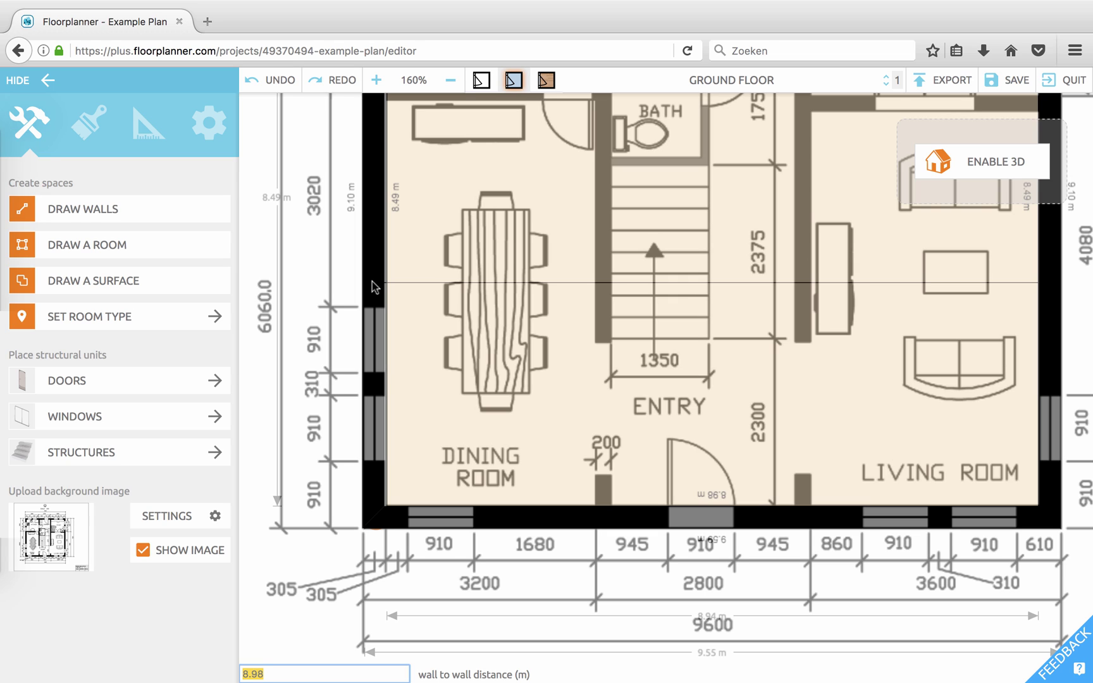
drag(373, 282, 372, 281)
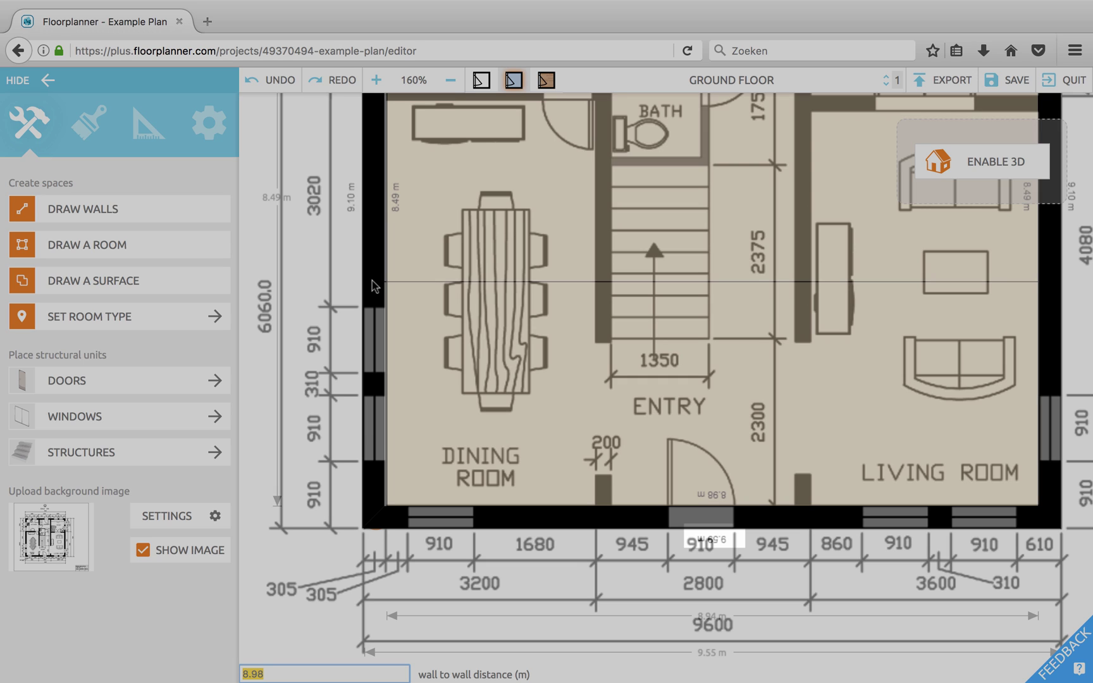
drag(372, 280, 372, 285)
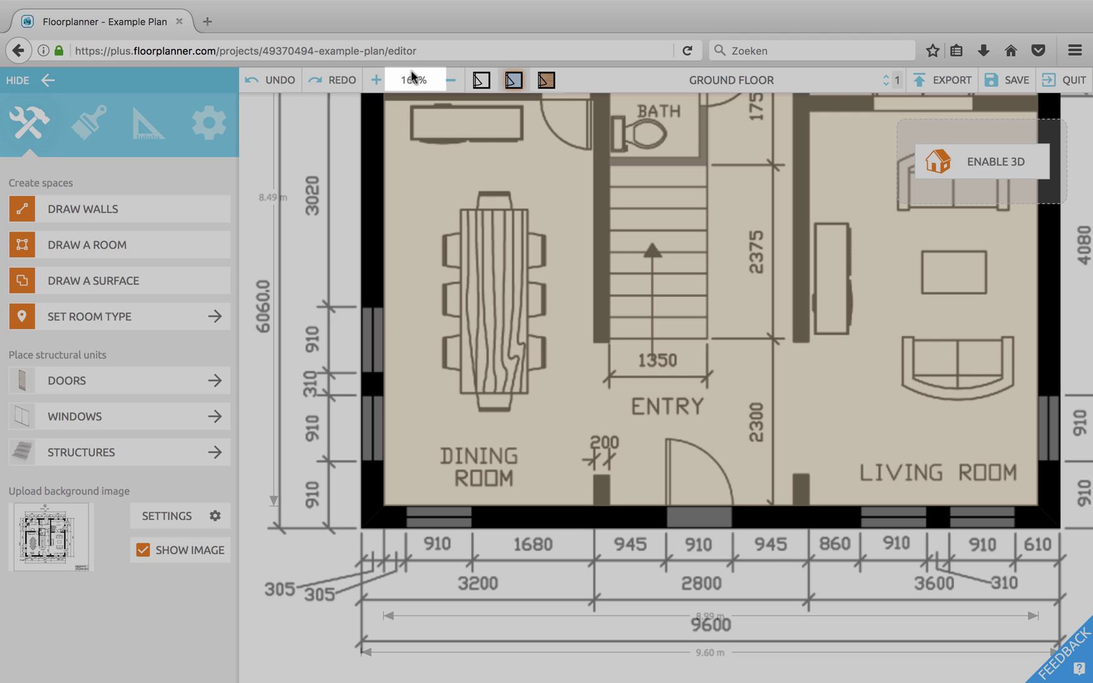
- Set the canvas zoom to 100% to view the whole plan
click(413, 79)
text(100)
key(Return)
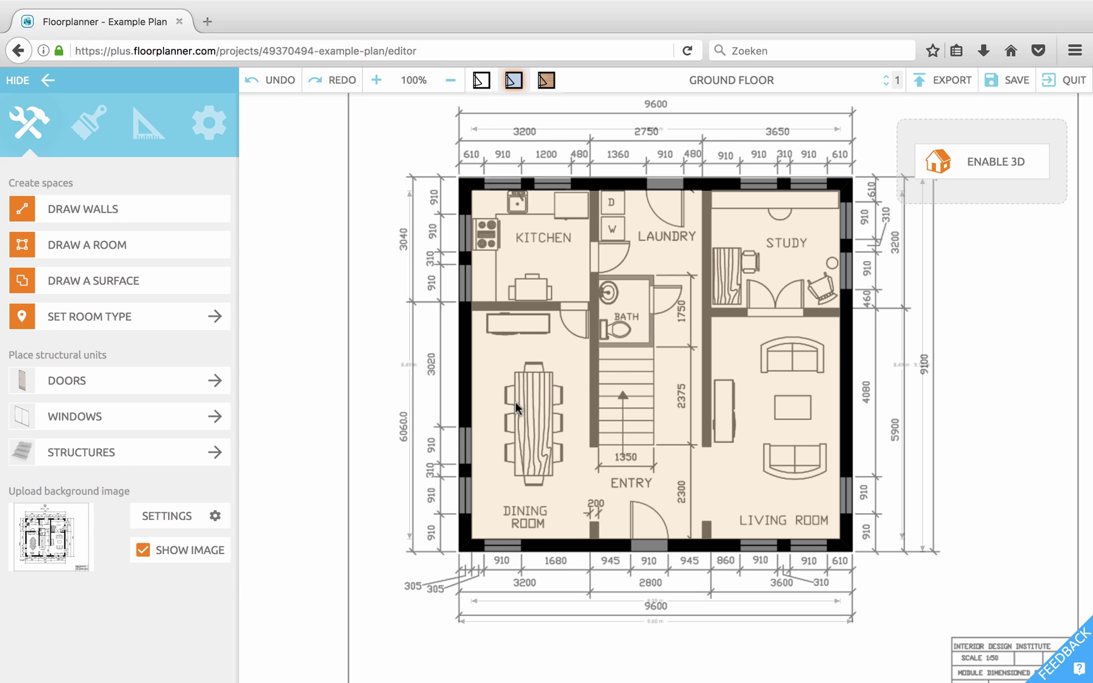
drag(676, 403, 535, 427)
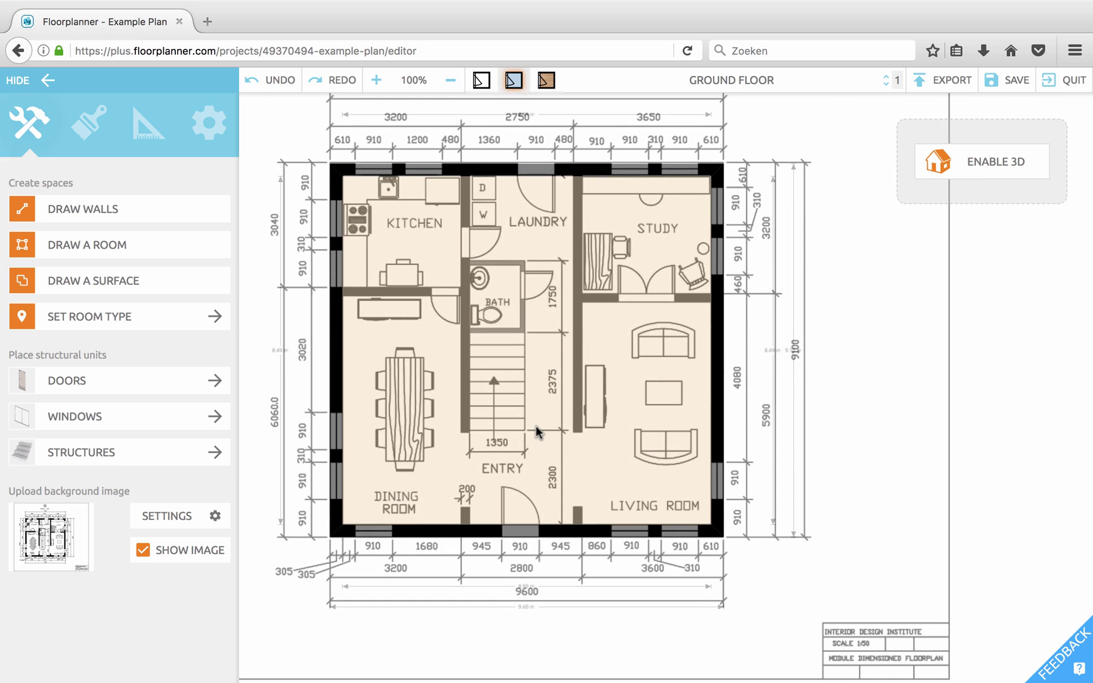
scroll(535, 427, up, 2)
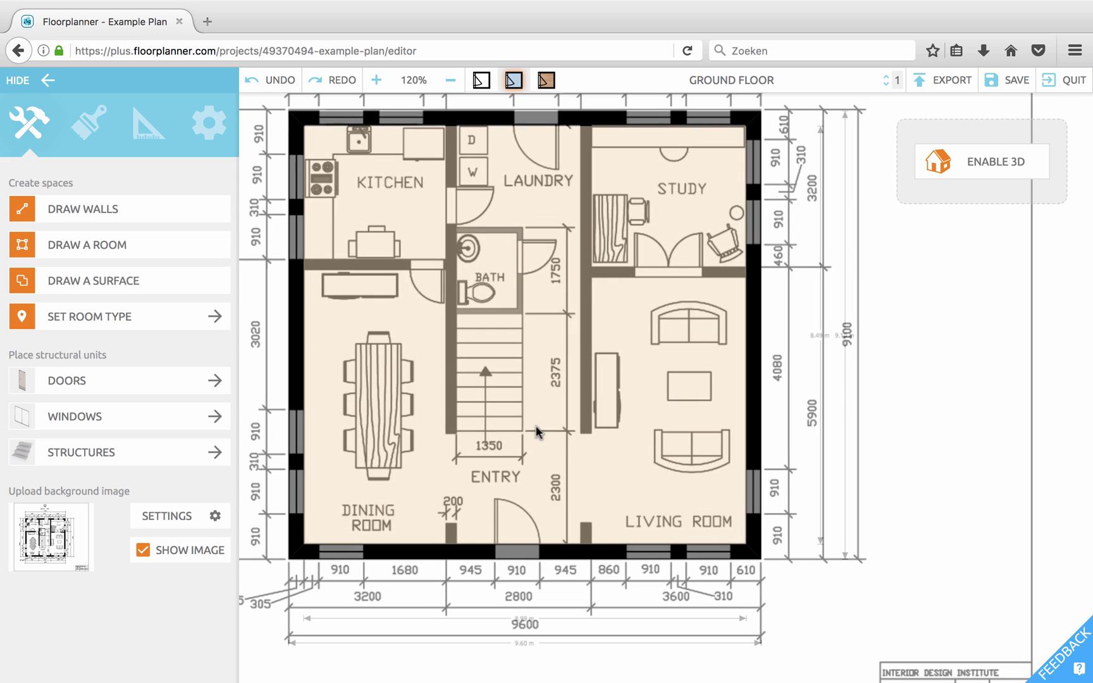
click(472, 549)
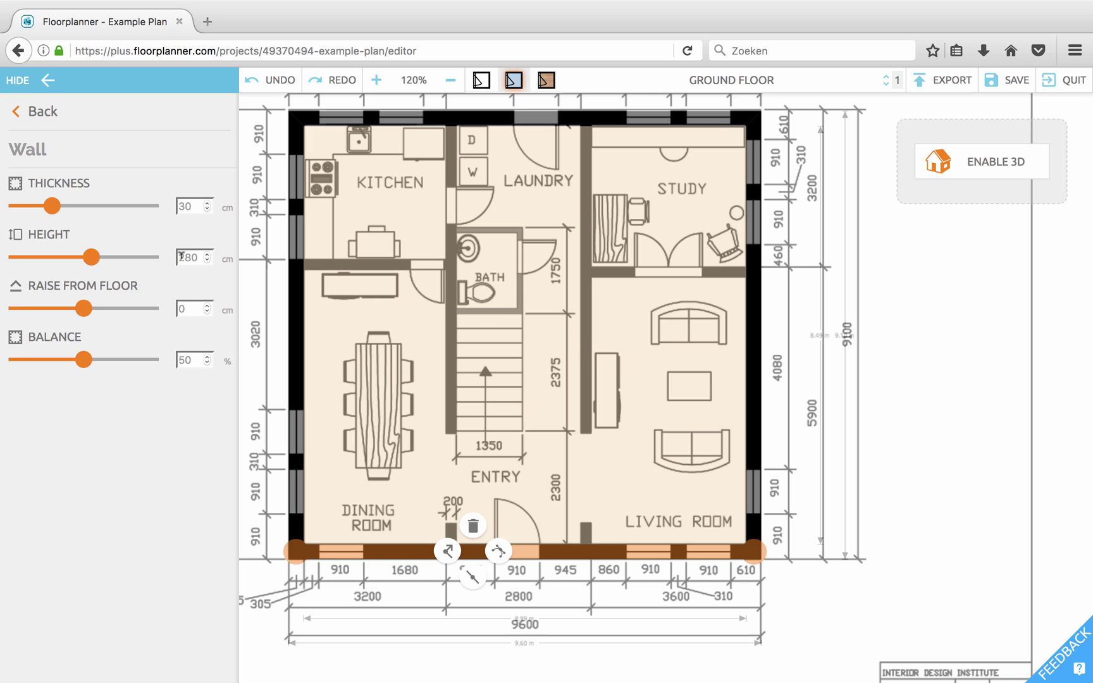
click(256, 303)
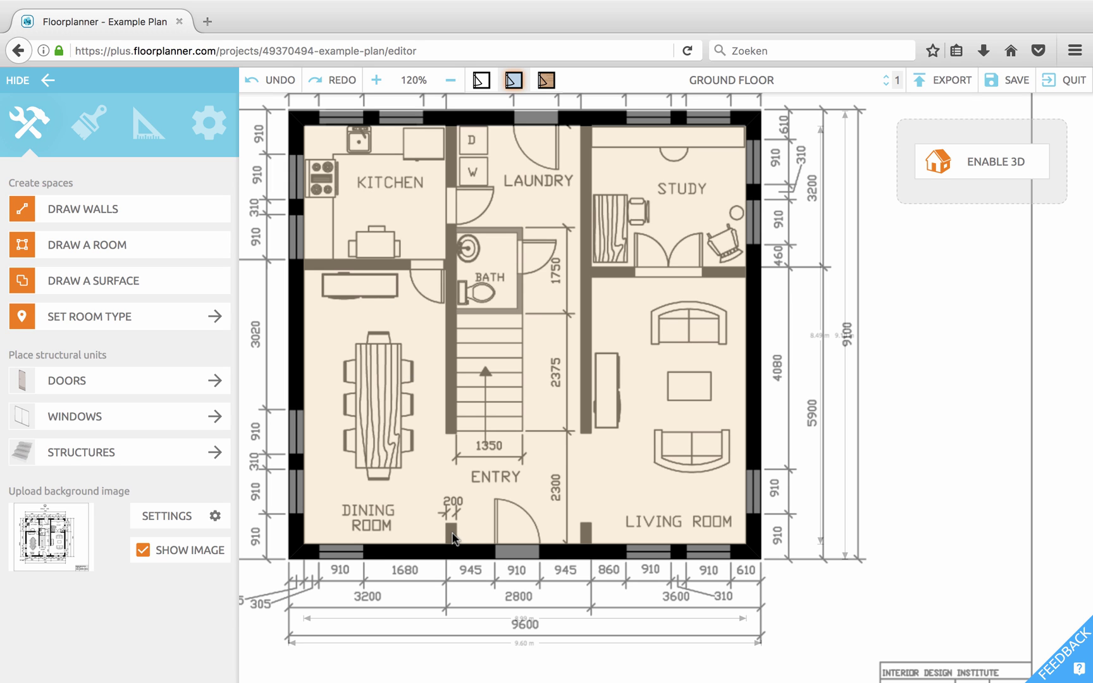
scroll(453, 537, up, 5)
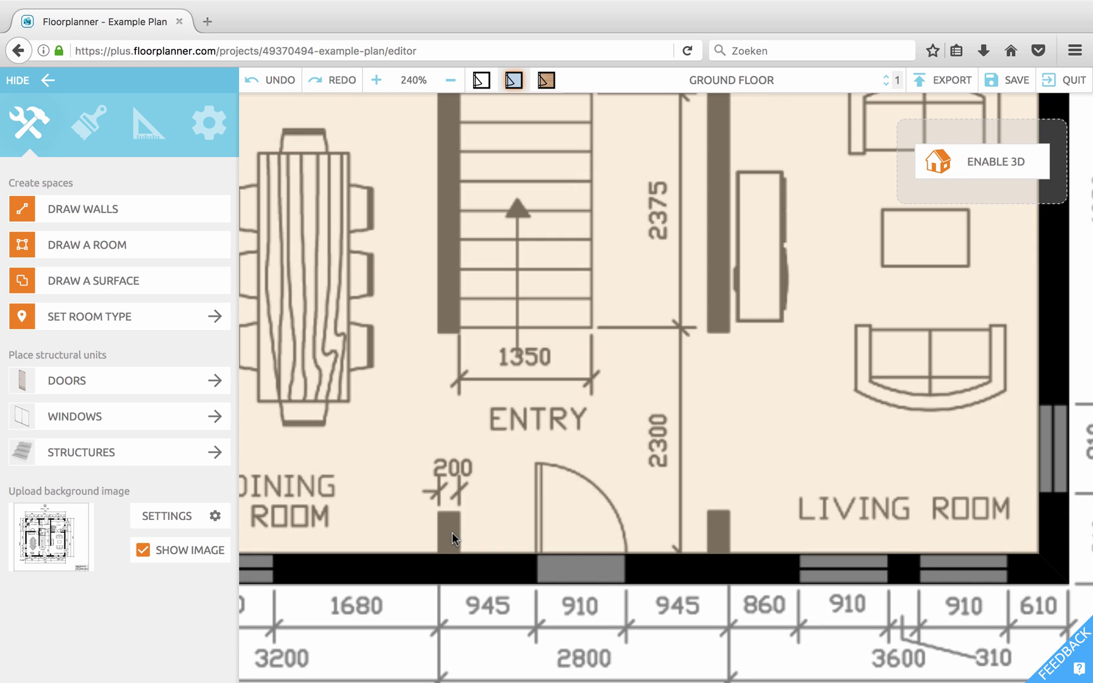
scroll(449, 490, down, 3)
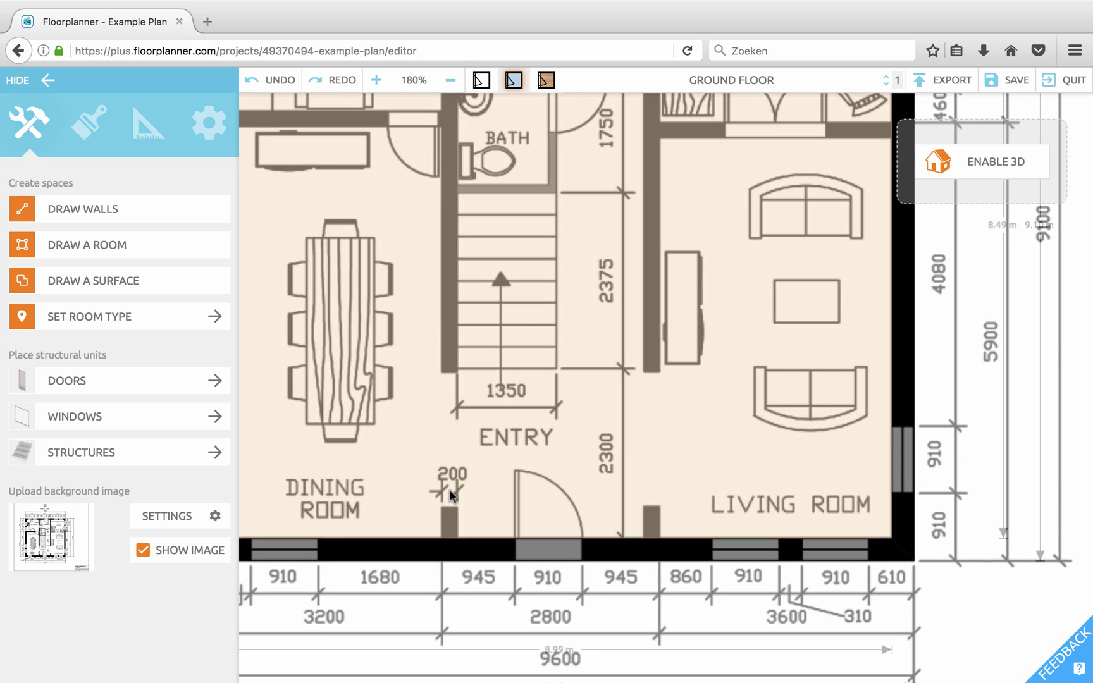
drag(449, 490, 537, 552)
scroll(538, 551, down, 2)
drag(611, 586, 514, 448)
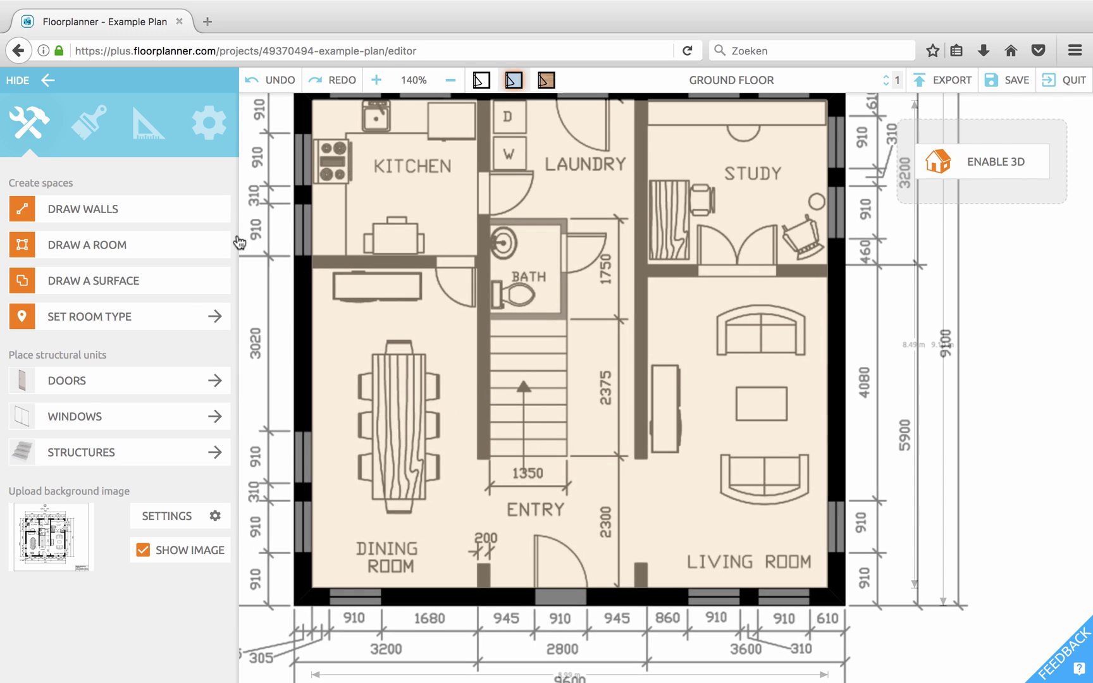
- Clear the room wall settings and draw the kitchen room from its top-left corner
click(120, 245)
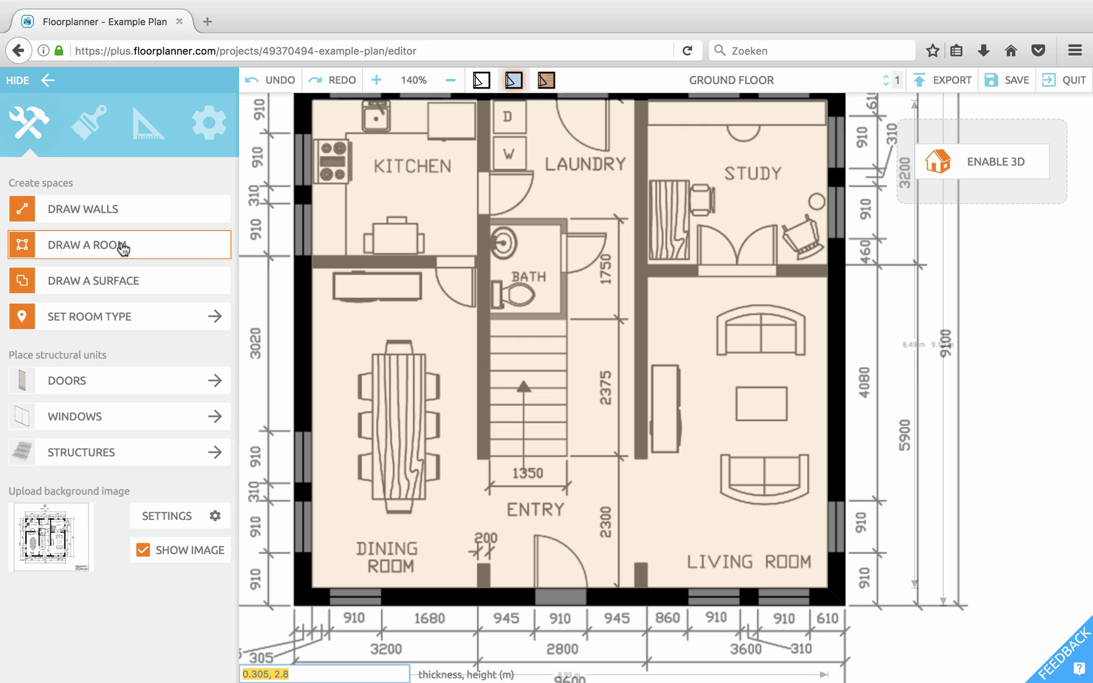
text(0)
key(BackSpace)
key(BackSpace)
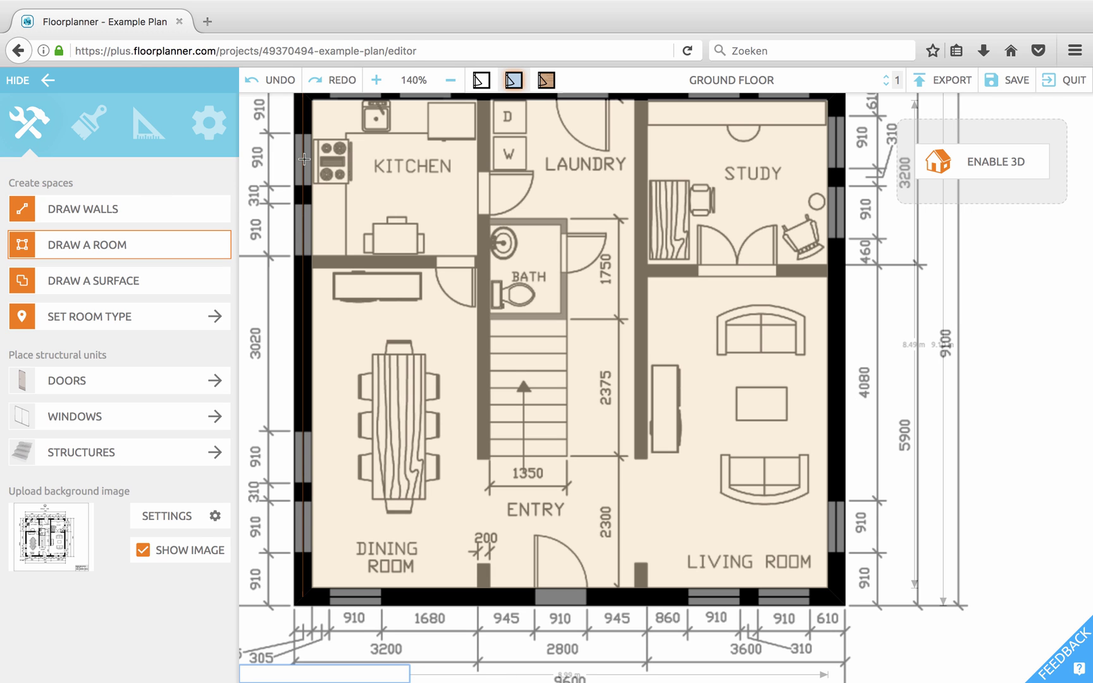
scroll(311, 132, up, 5)
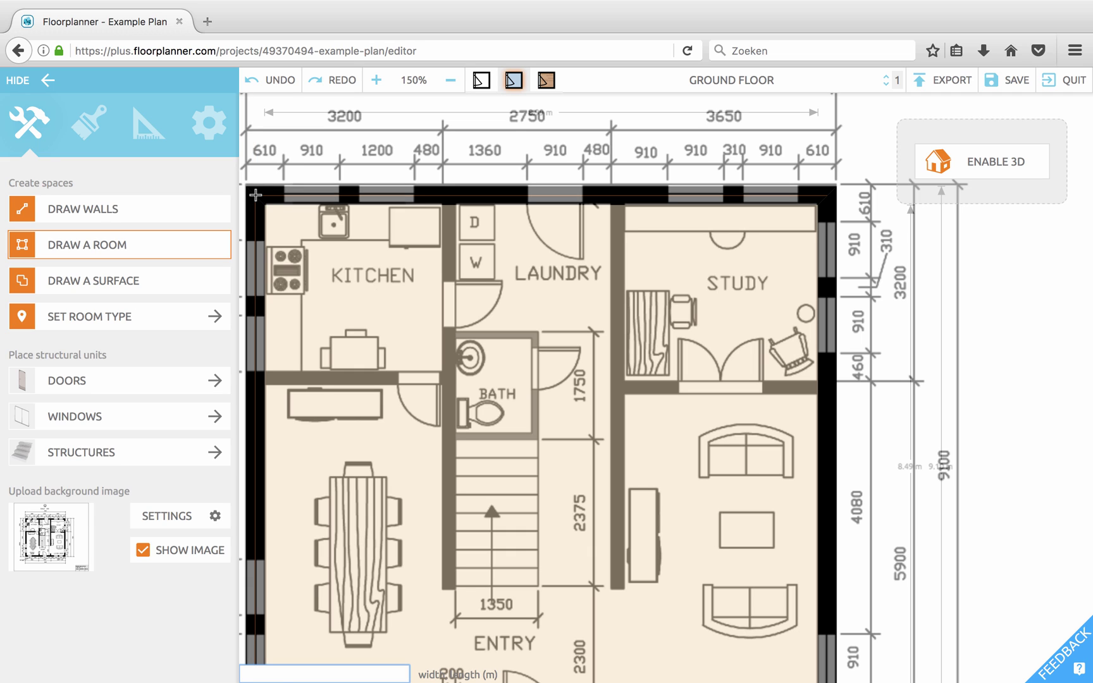
mouse_move(255, 195)
mouse_down()
mouse_move(319, 306)
mouse_move(454, 382)
mouse_move(447, 376)
mouse_up()
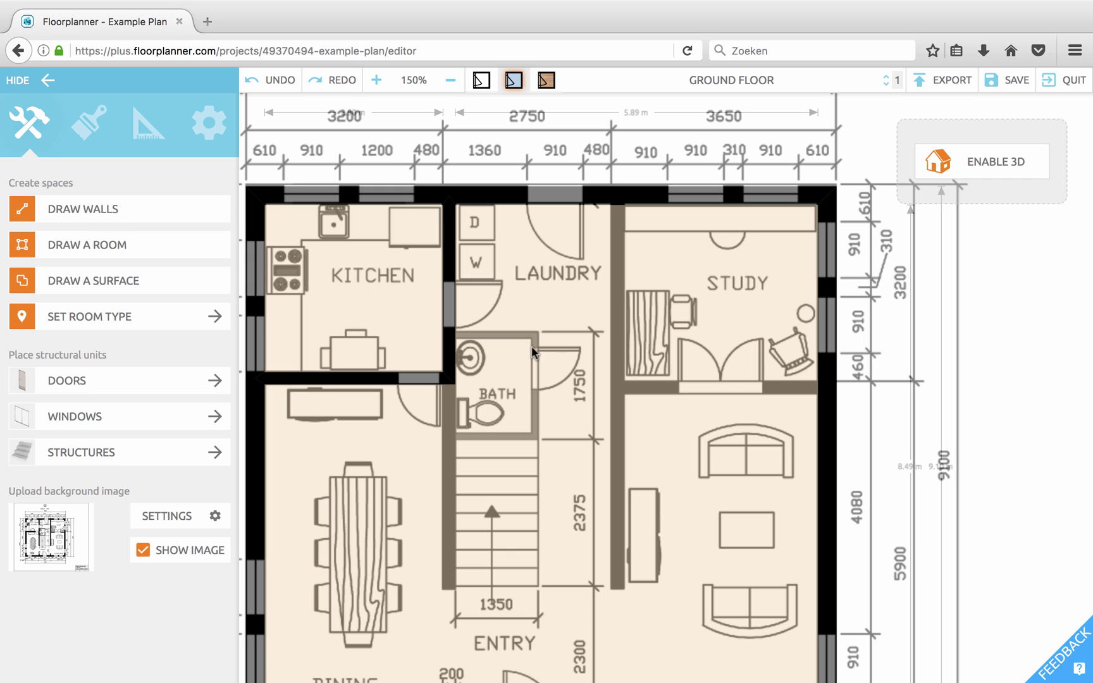
- Trace the study room corner to corner, about 3.42 m wide with 0.2 m walls
click(122, 249)
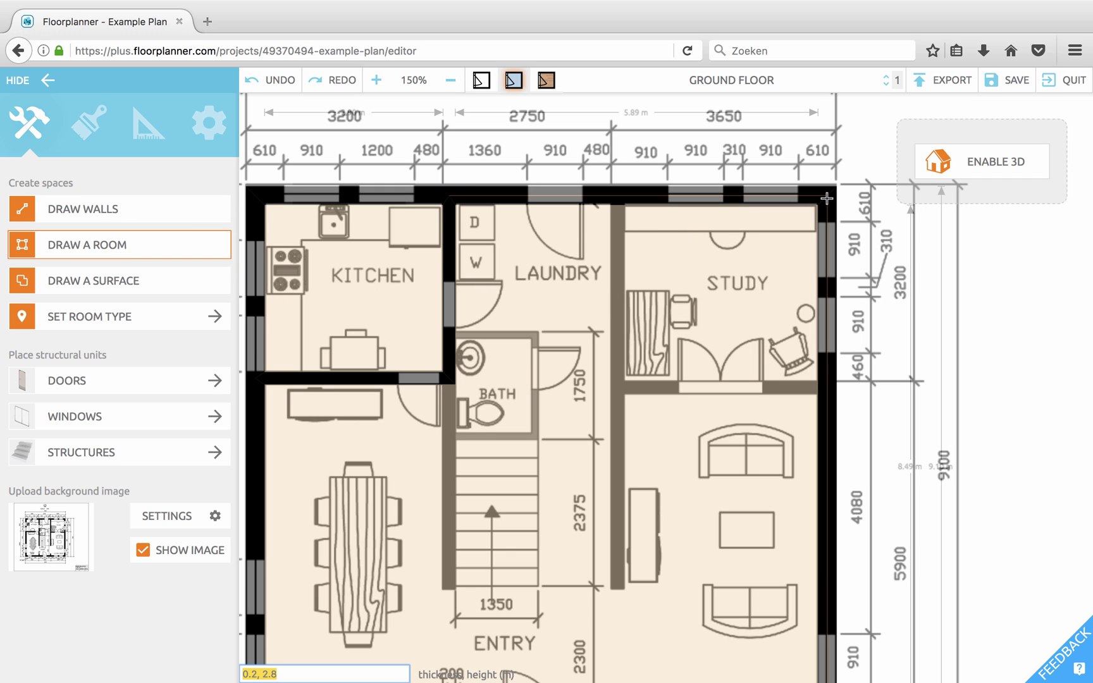
mouse_move(827, 199)
mouse_down()
mouse_move(677, 363)
mouse_move(617, 388)
mouse_up()
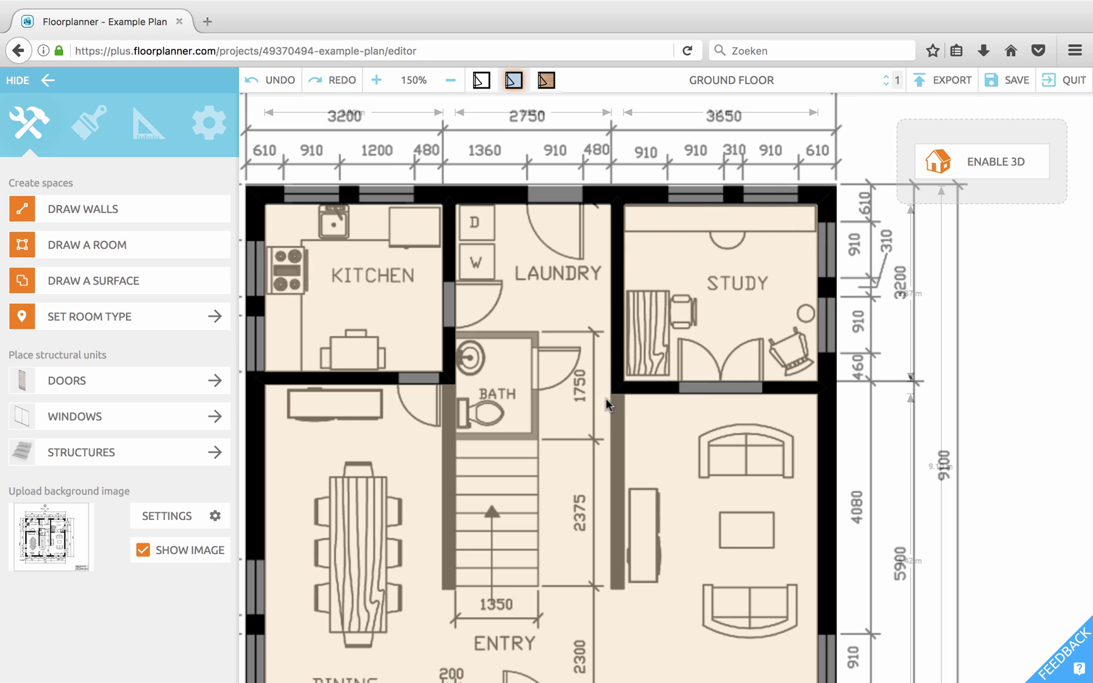
scroll(575, 438, down, 2)
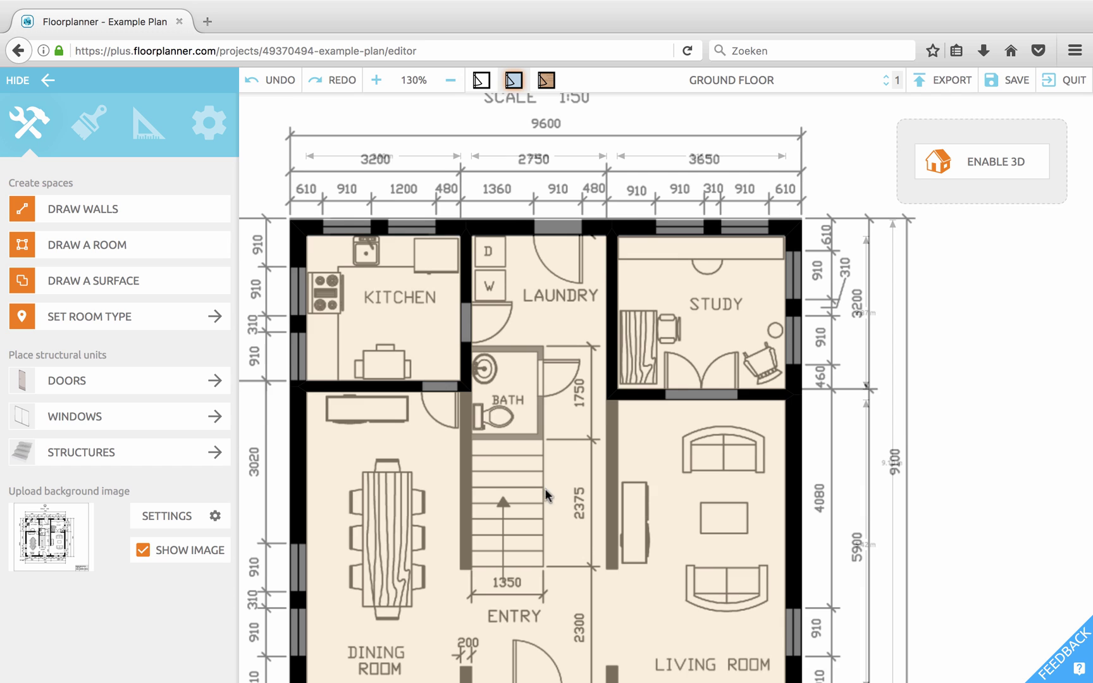
drag(545, 488, 561, 425)
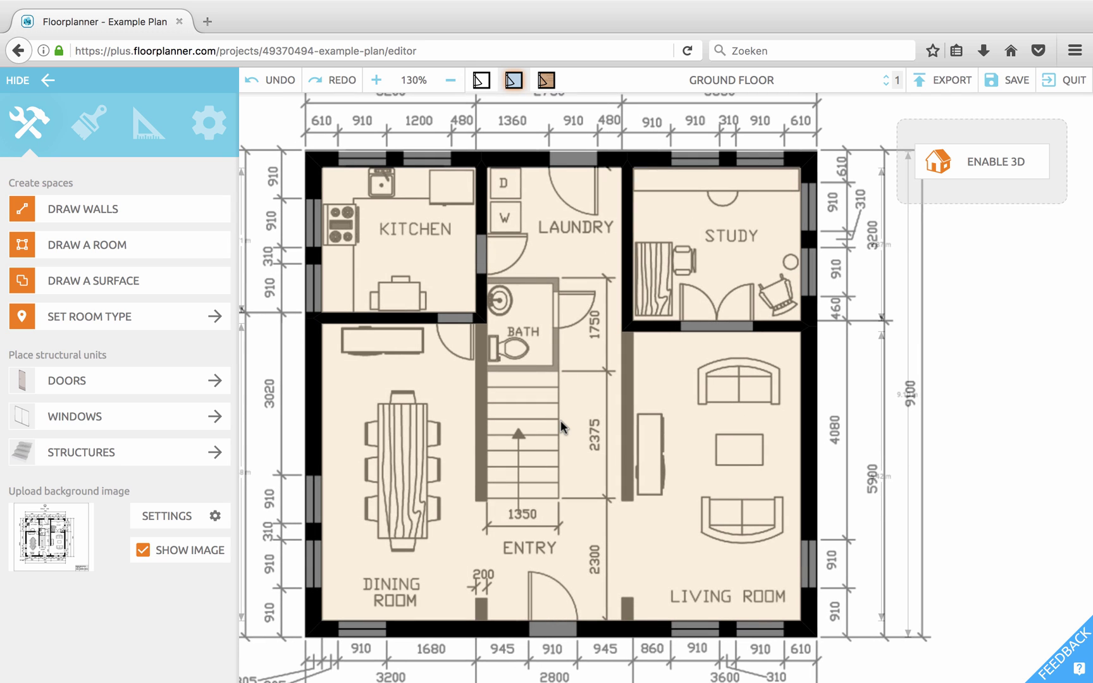
scroll(461, 444, up, 5)
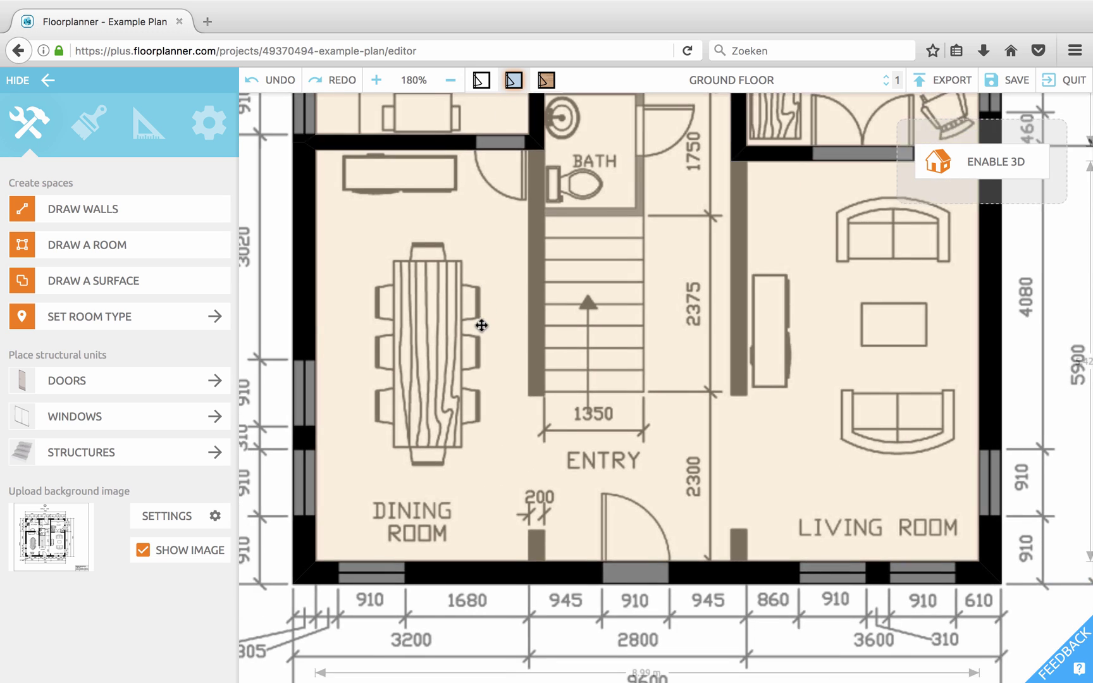
drag(481, 325, 497, 317)
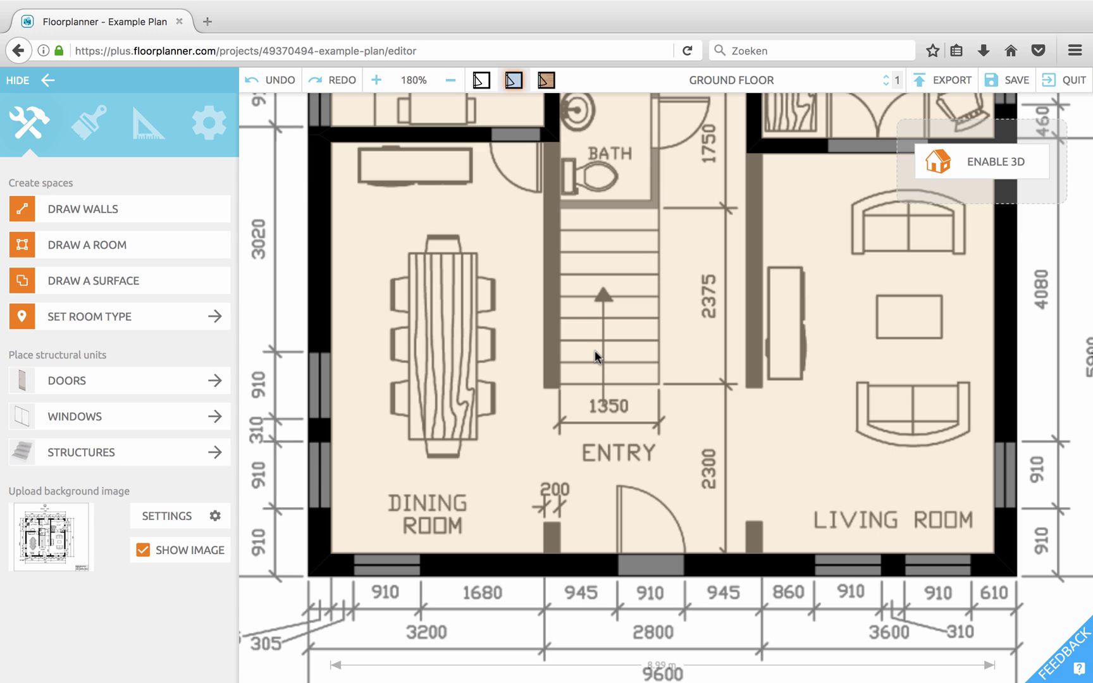
- Draw an interior wall from the corner beside the dining room down to the bottom exterior wall
click(162, 213)
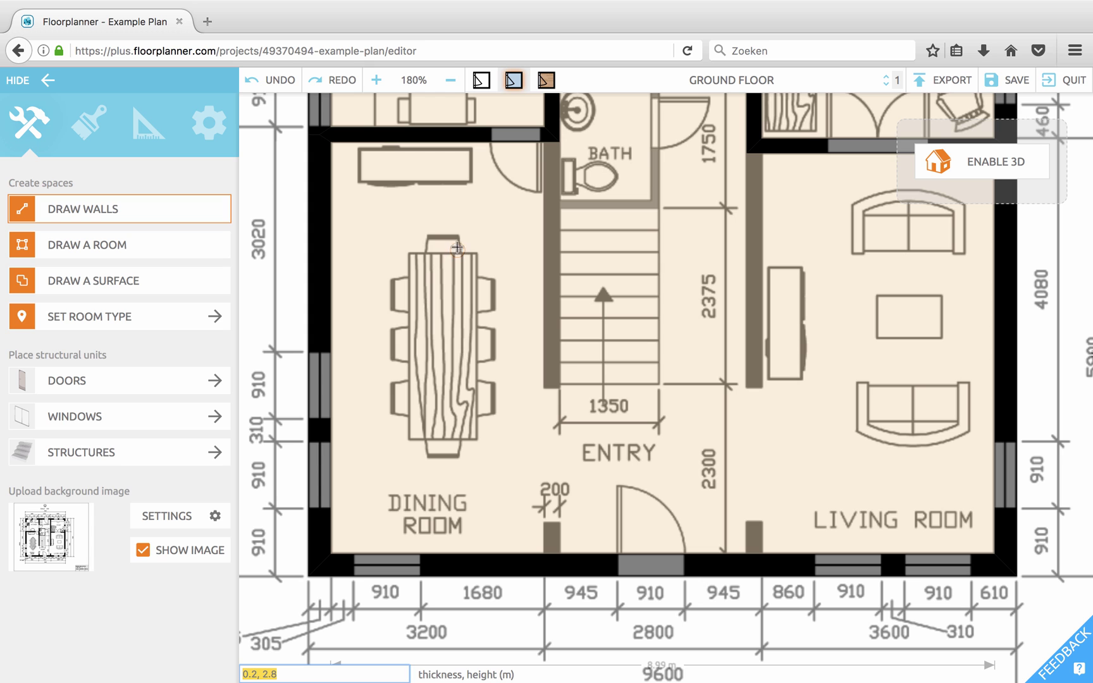
scroll(528, 275, up, 3)
scroll(528, 275, down, 1)
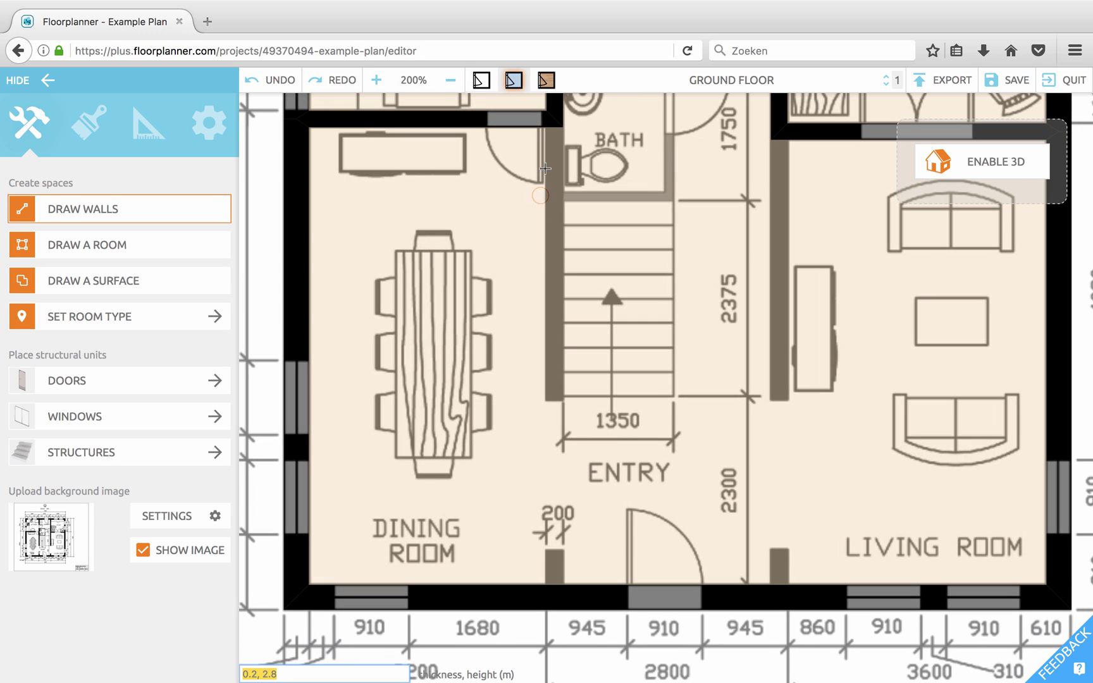
click(557, 119)
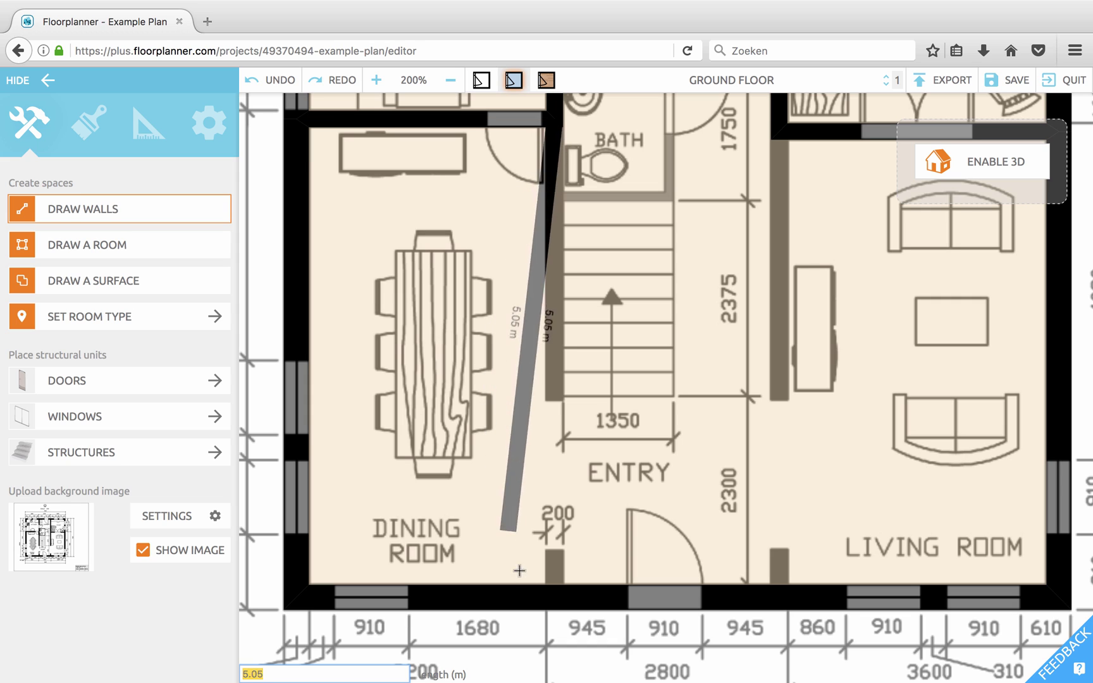
click(556, 599)
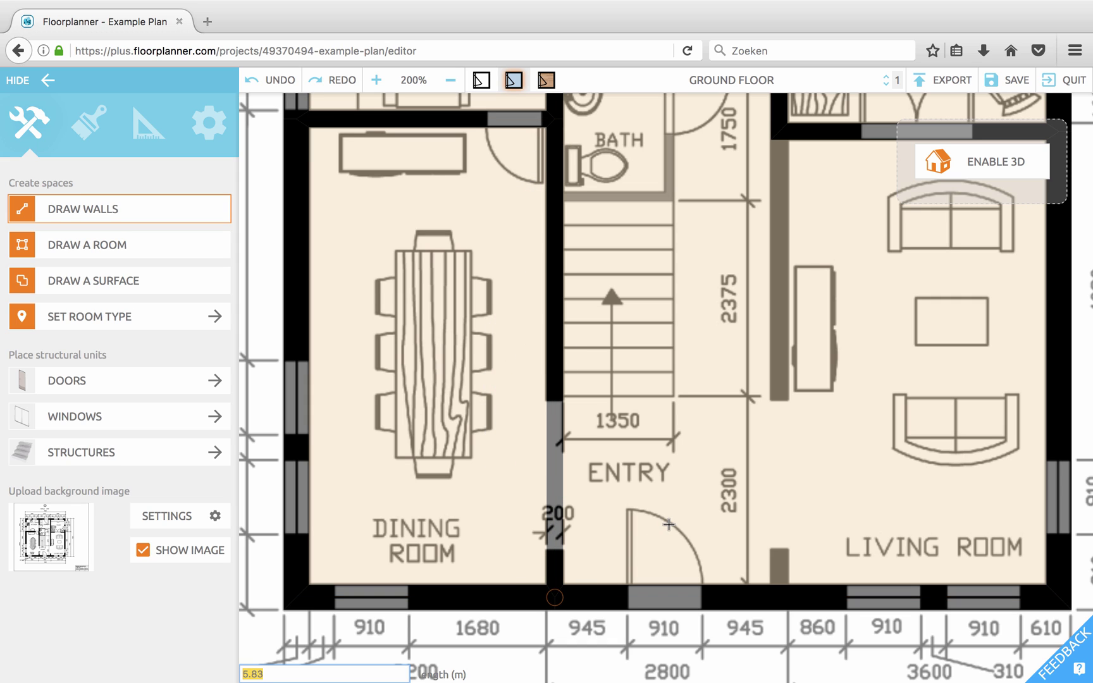
scroll(791, 451, down, 2)
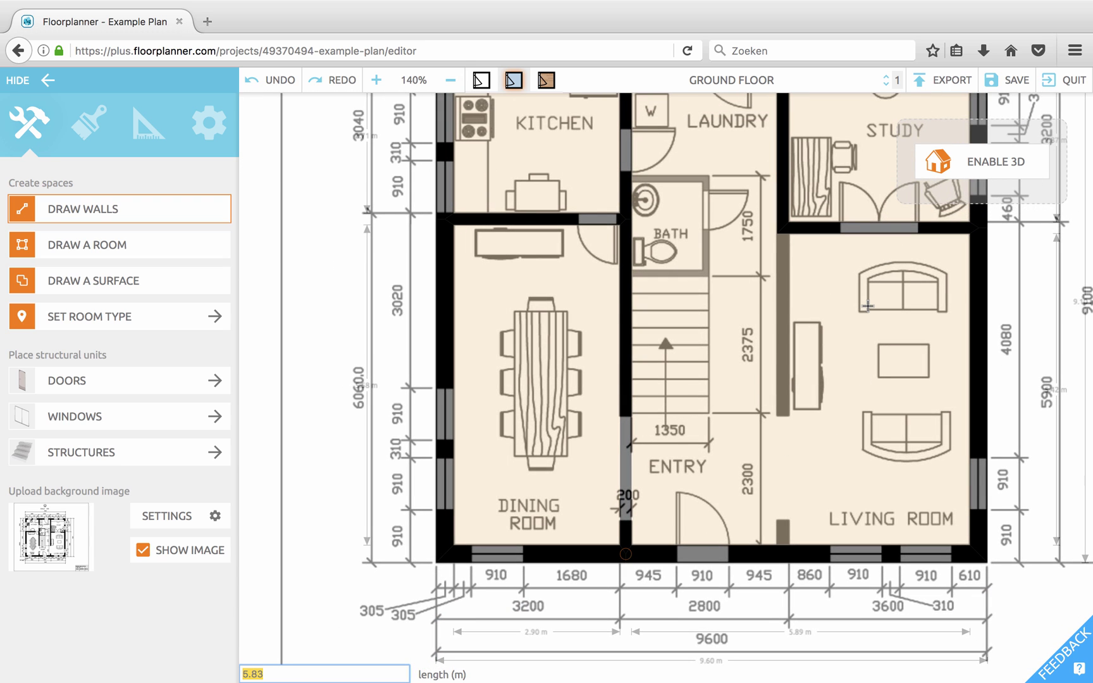
scroll(868, 306, up, 1)
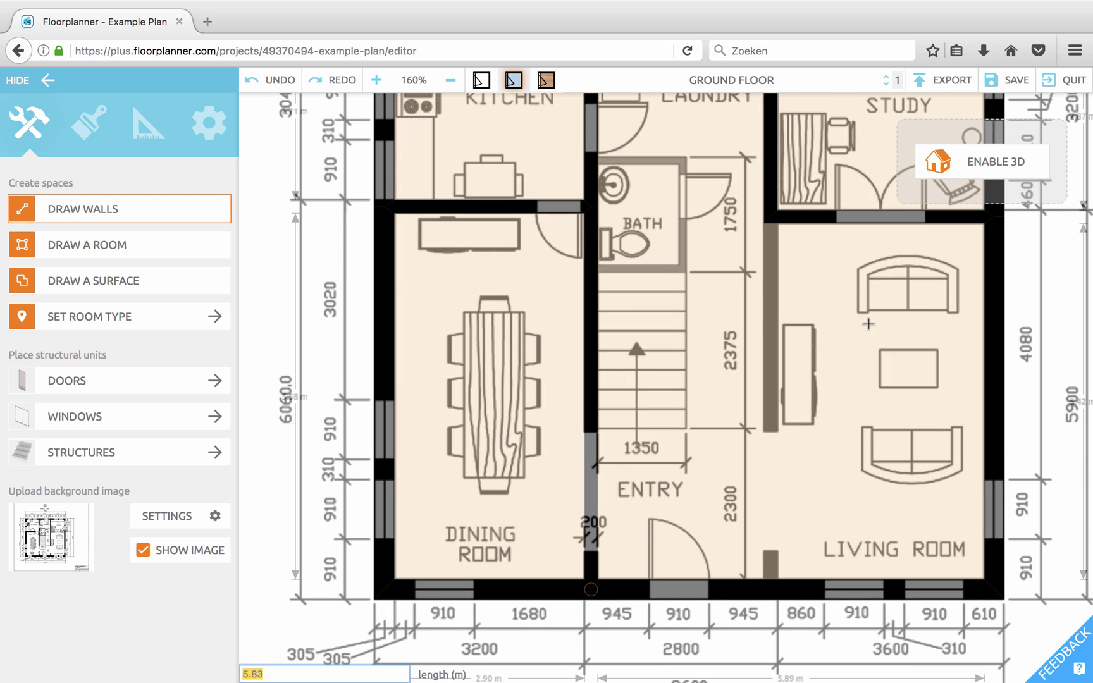
- Draw the 5.68 m interior wall between the entry and living room
click(92, 214)
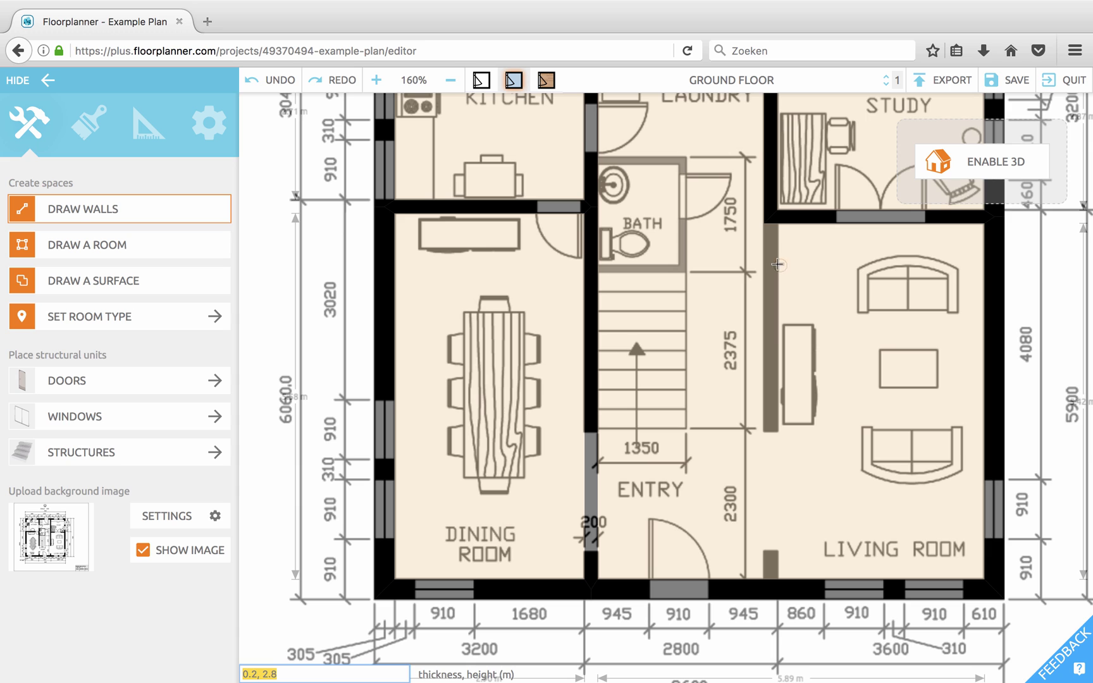
scroll(797, 234, up, 1)
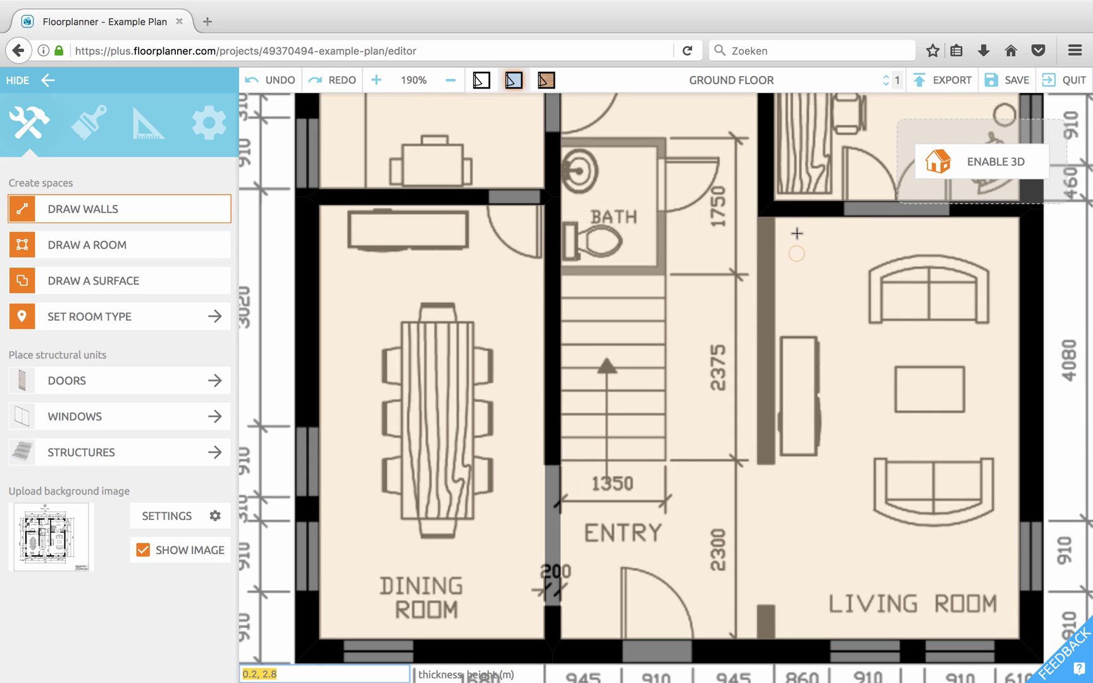
click(769, 206)
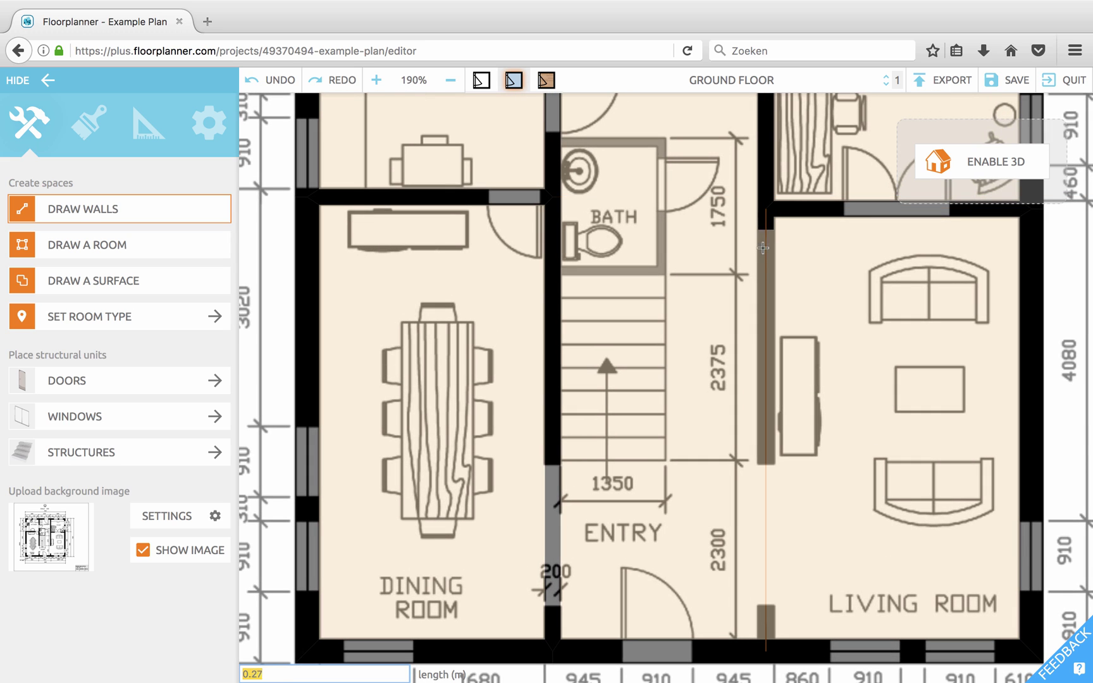
click(766, 653)
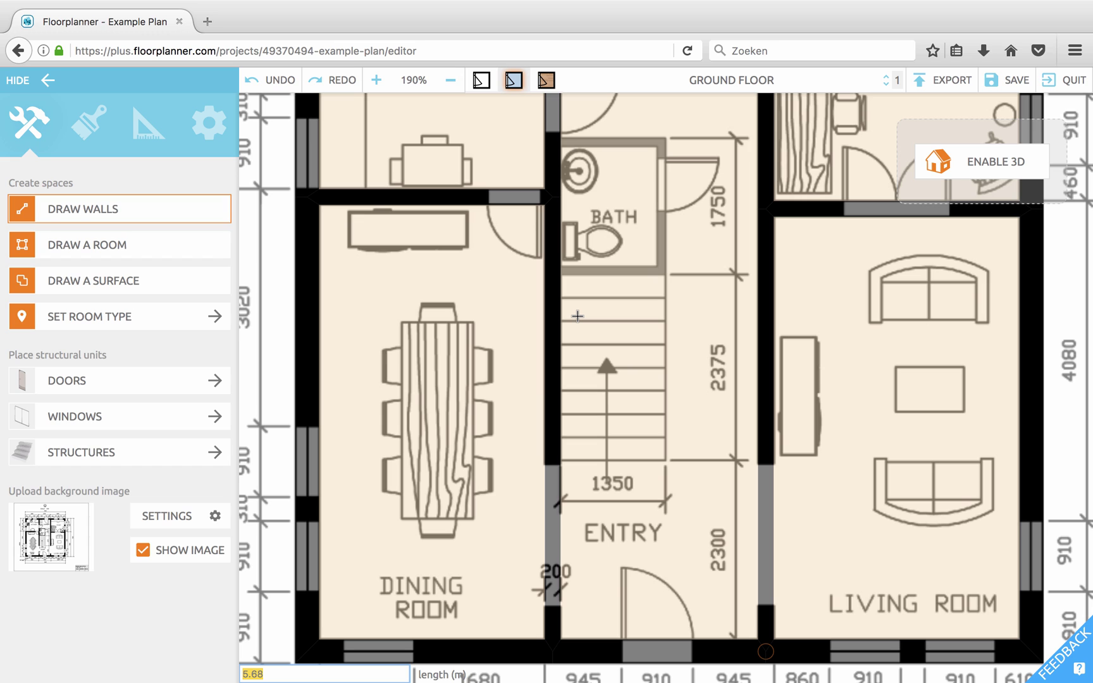
key(Escape)
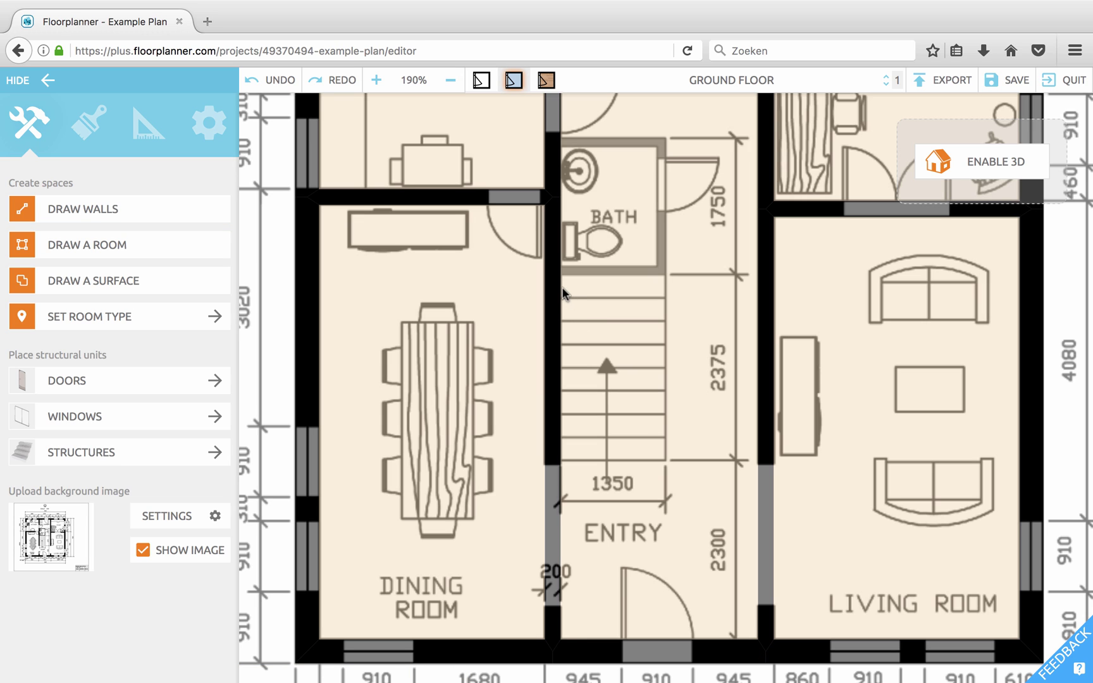
click(415, 80)
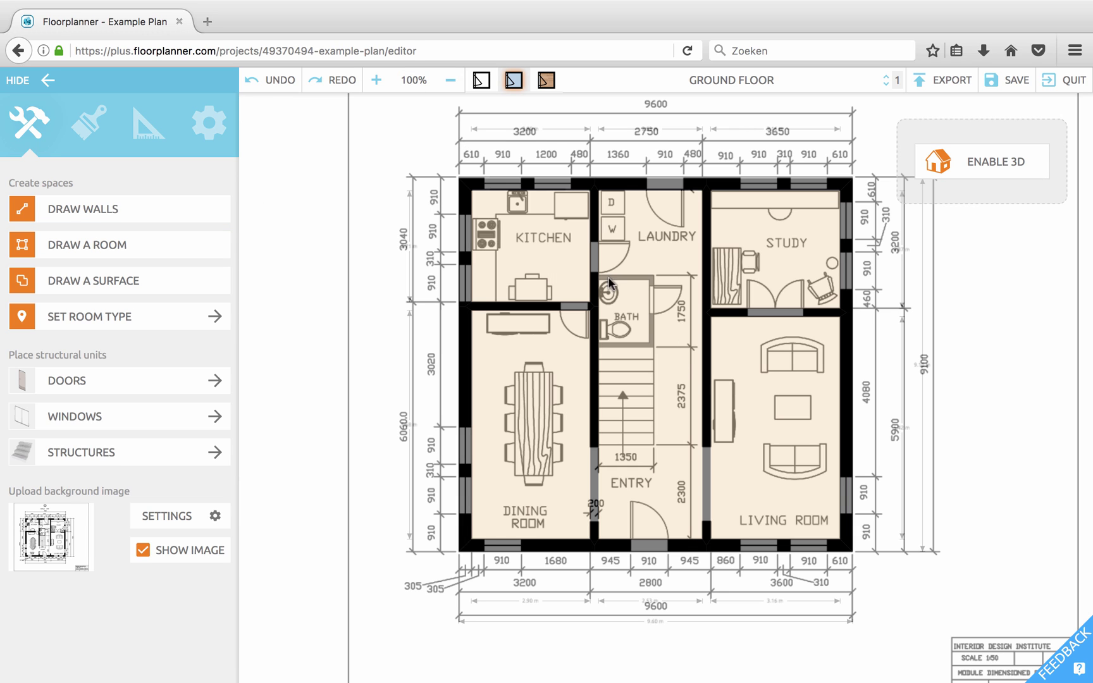
scroll(690, 355, up, 2)
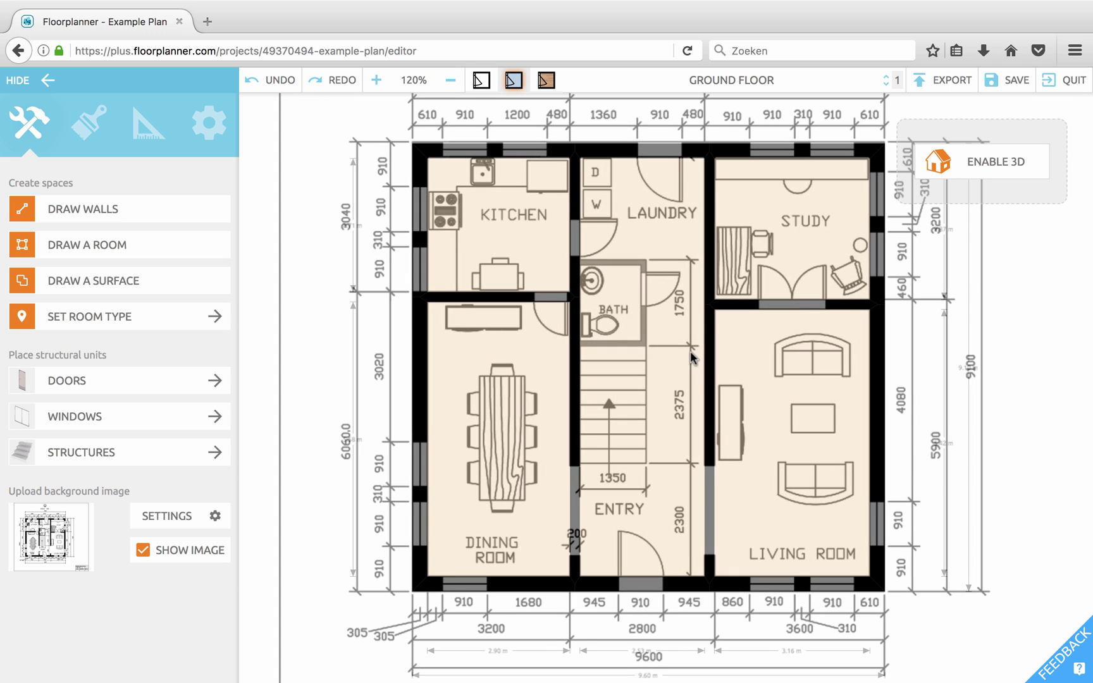
click(143, 551)
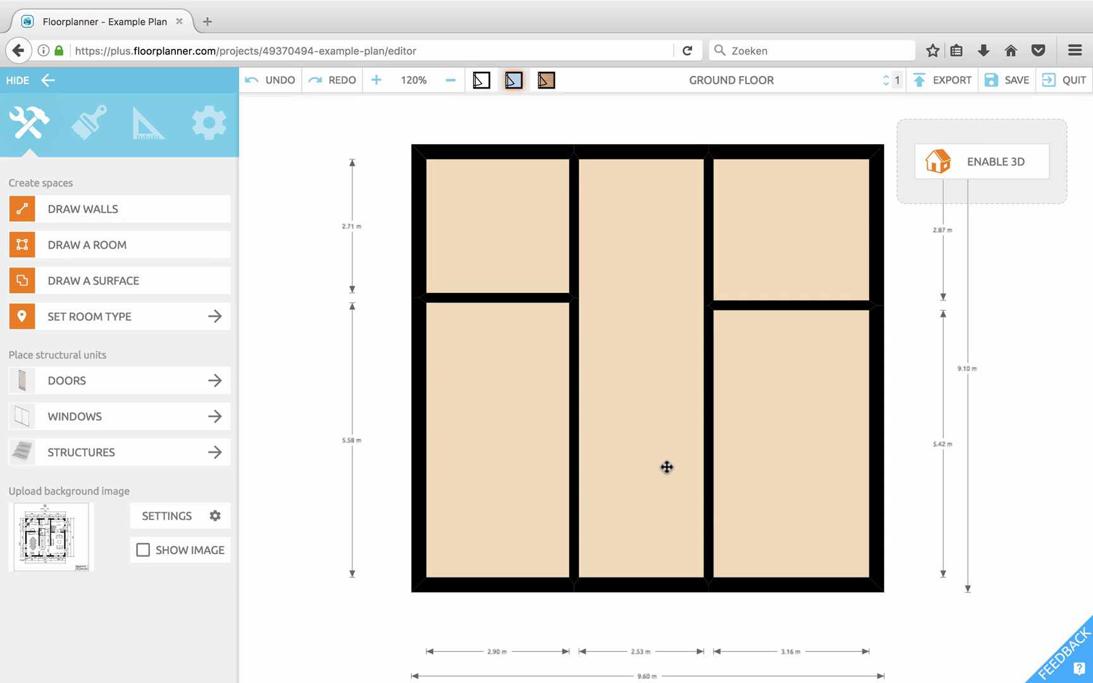
drag(667, 467, 595, 443)
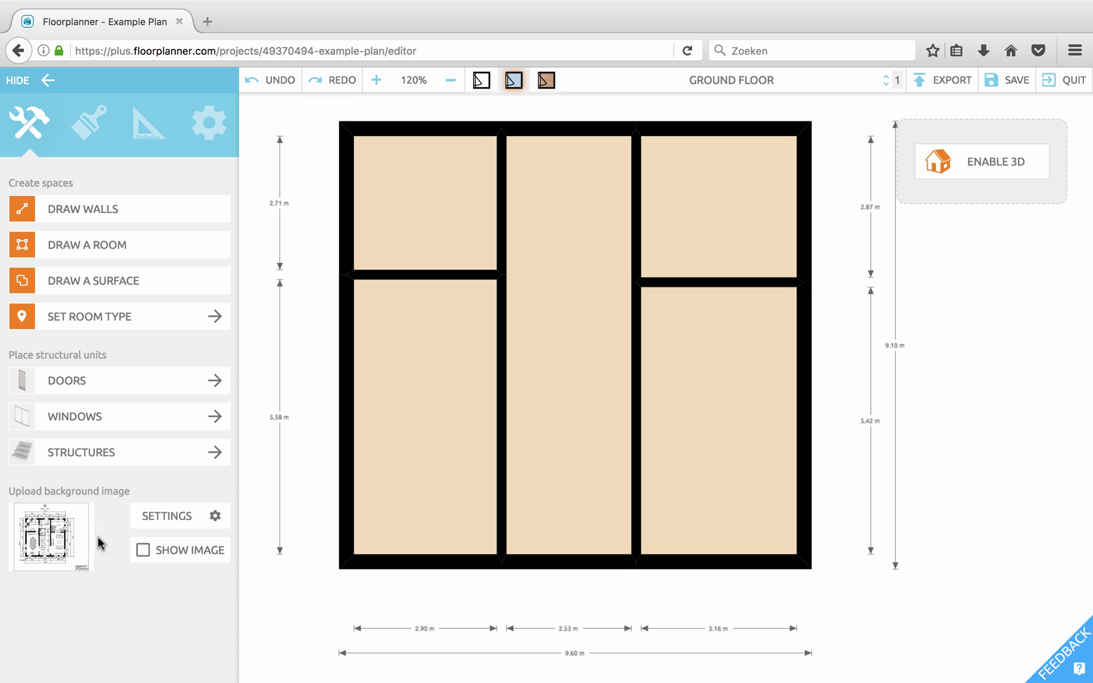
click(143, 550)
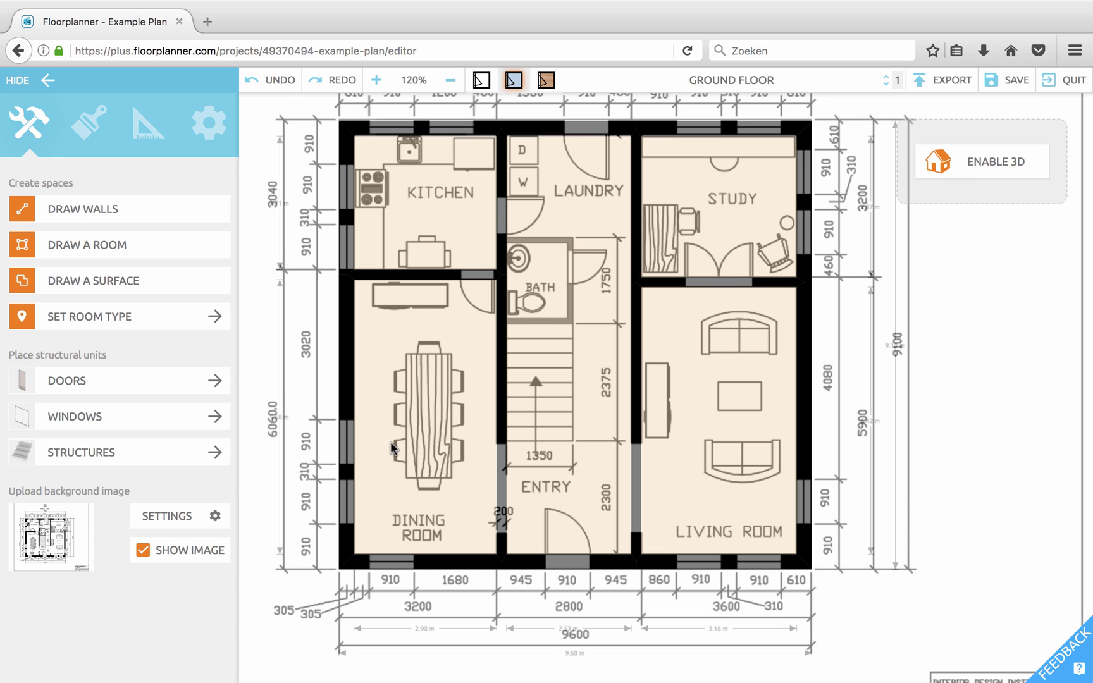
click(633, 498)
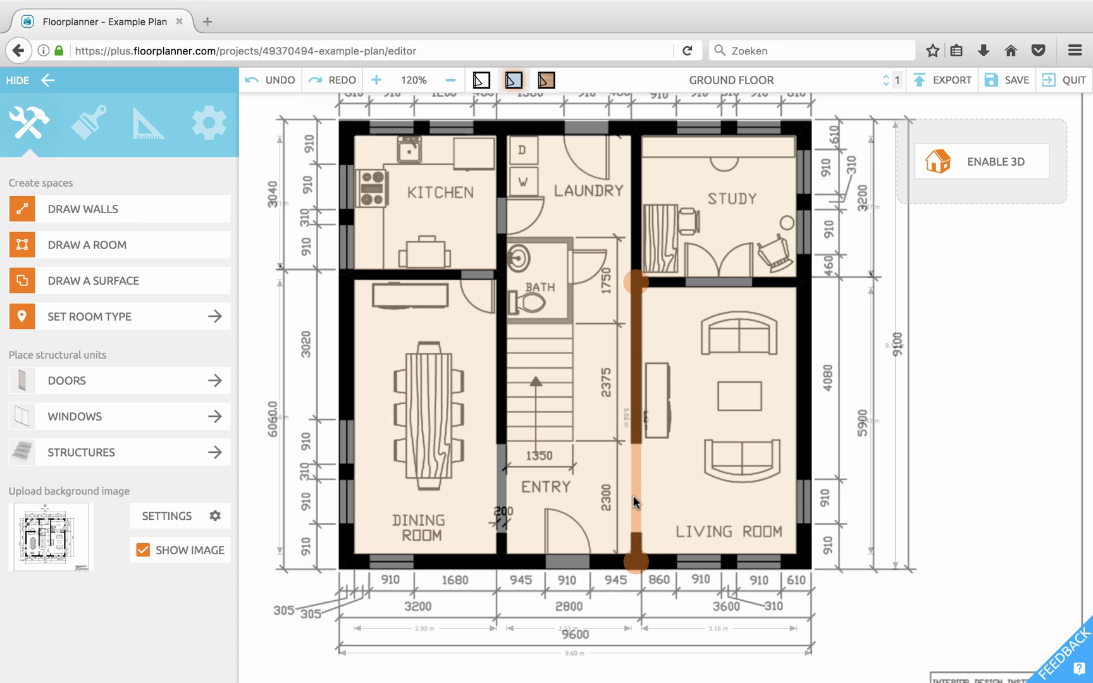
key(Escape)
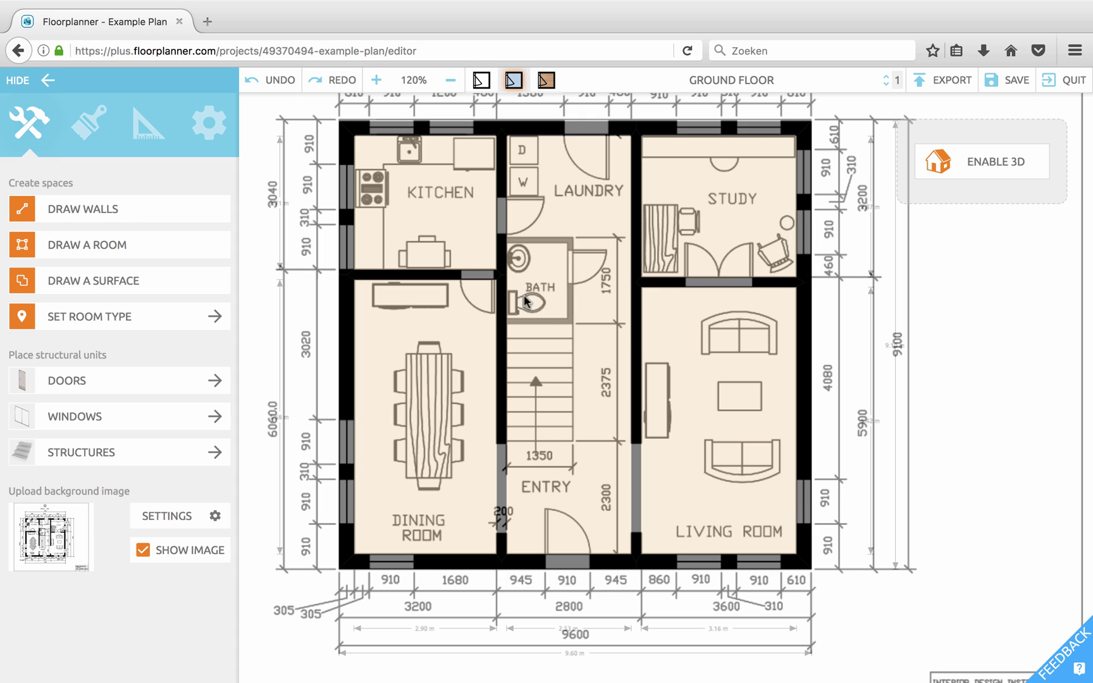